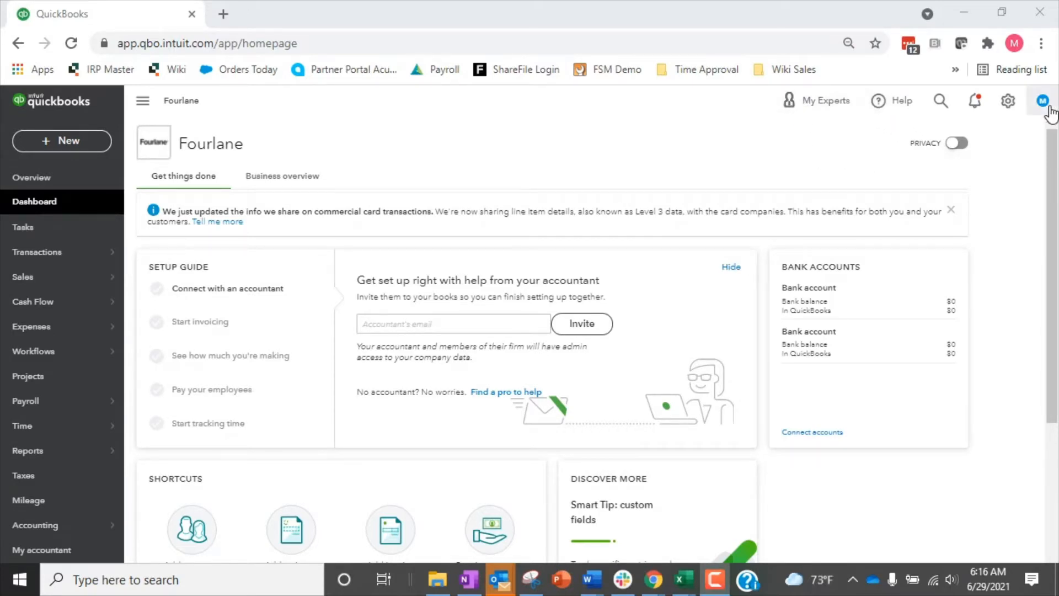
- Open the list of roles in the company's user management and start adding a new role
click(1008, 101)
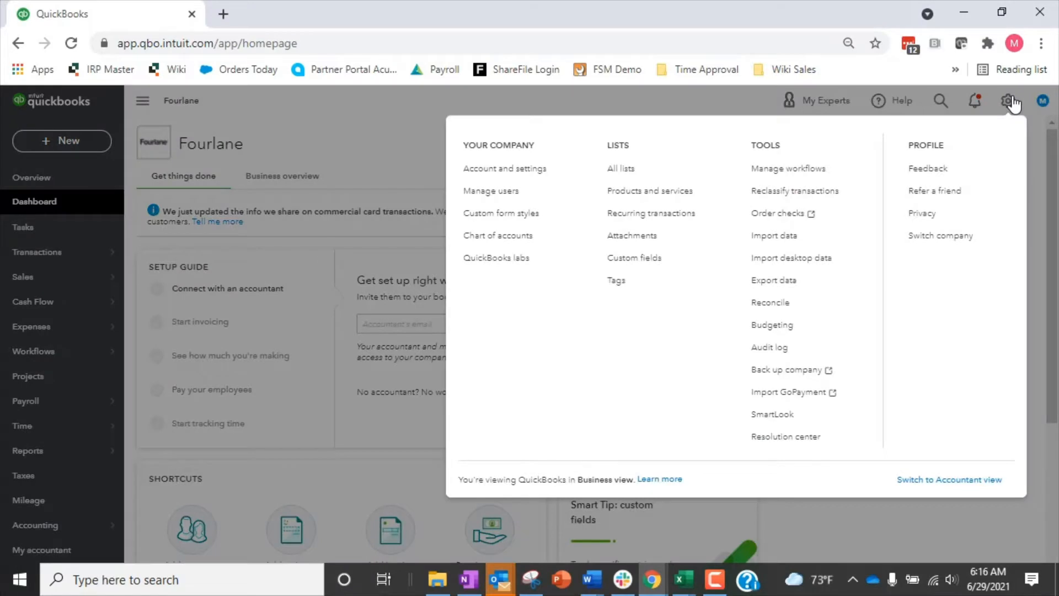
click(492, 191)
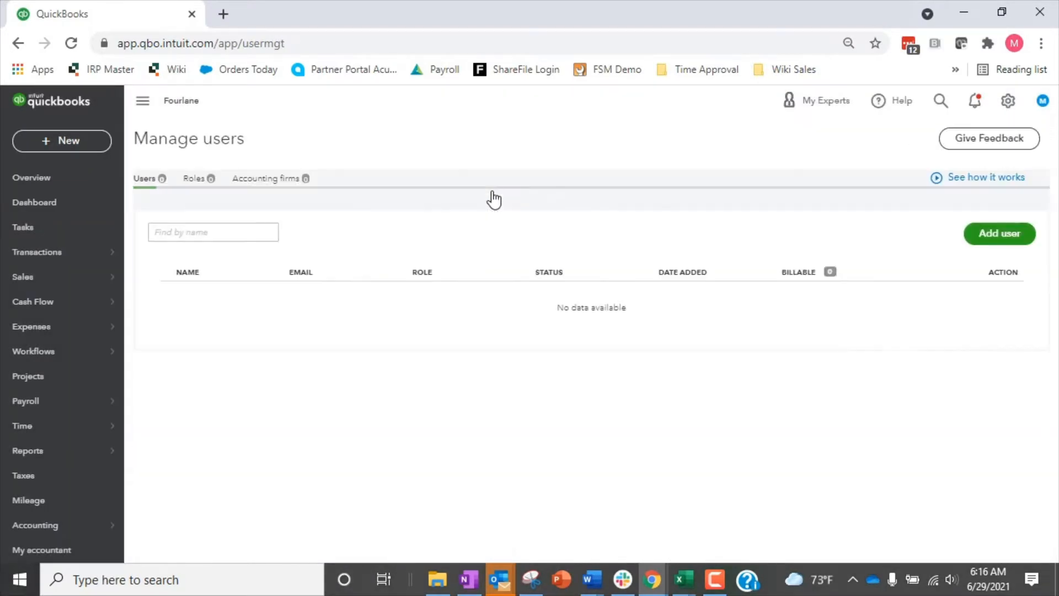
click(192, 185)
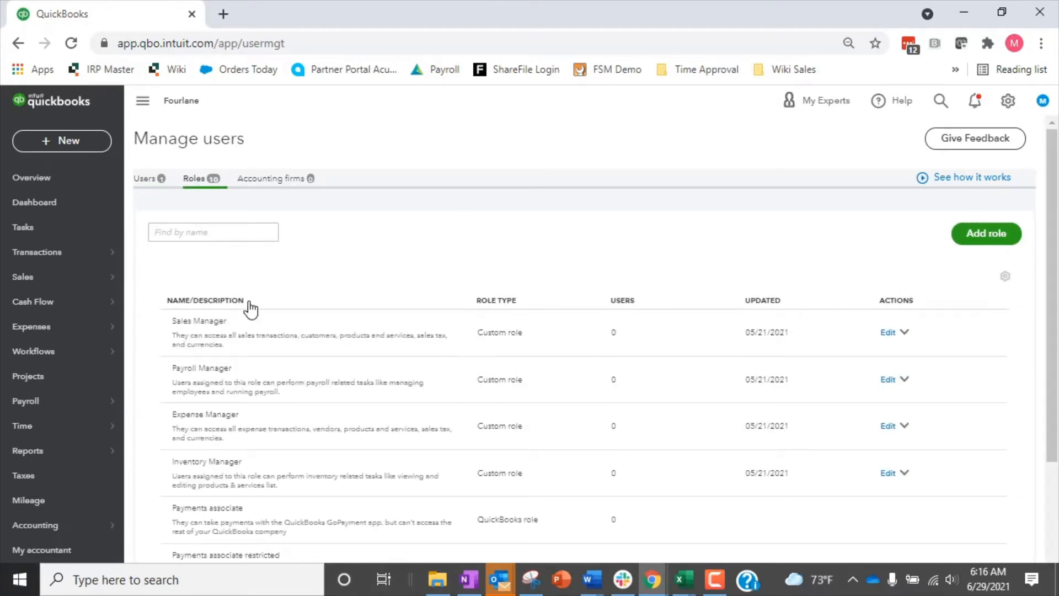
scroll(244, 335, down, 1)
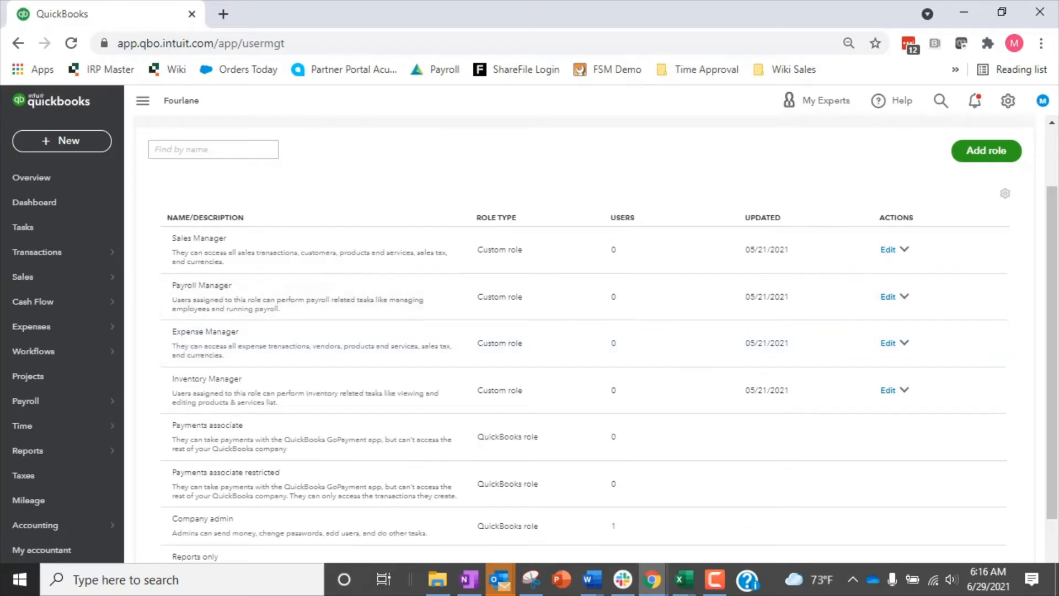
click(993, 155)
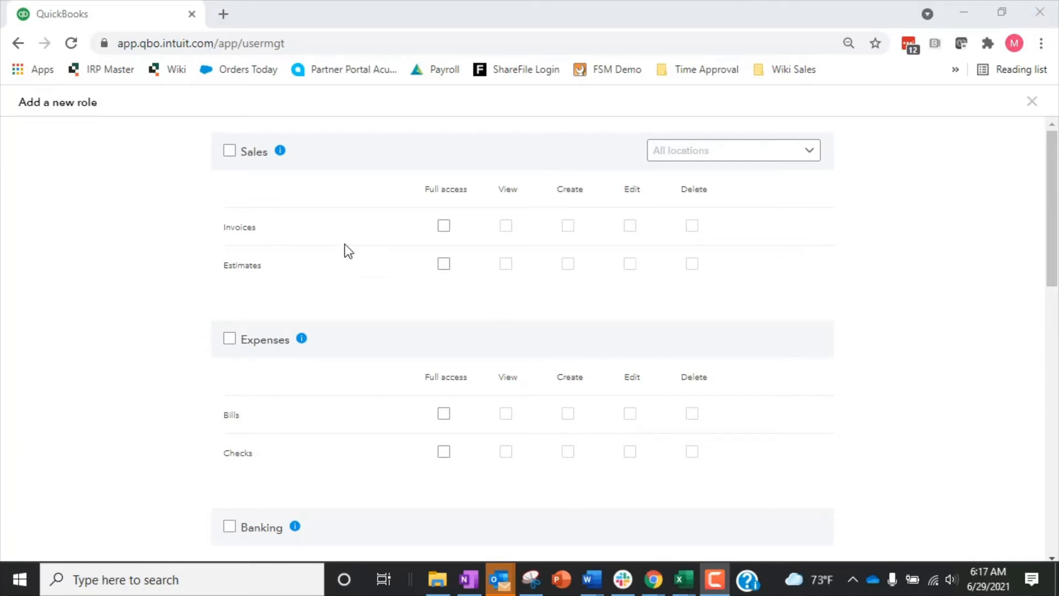
- Grant the new role full Sales access and restrict it to the Texas and Austin locations
click(229, 152)
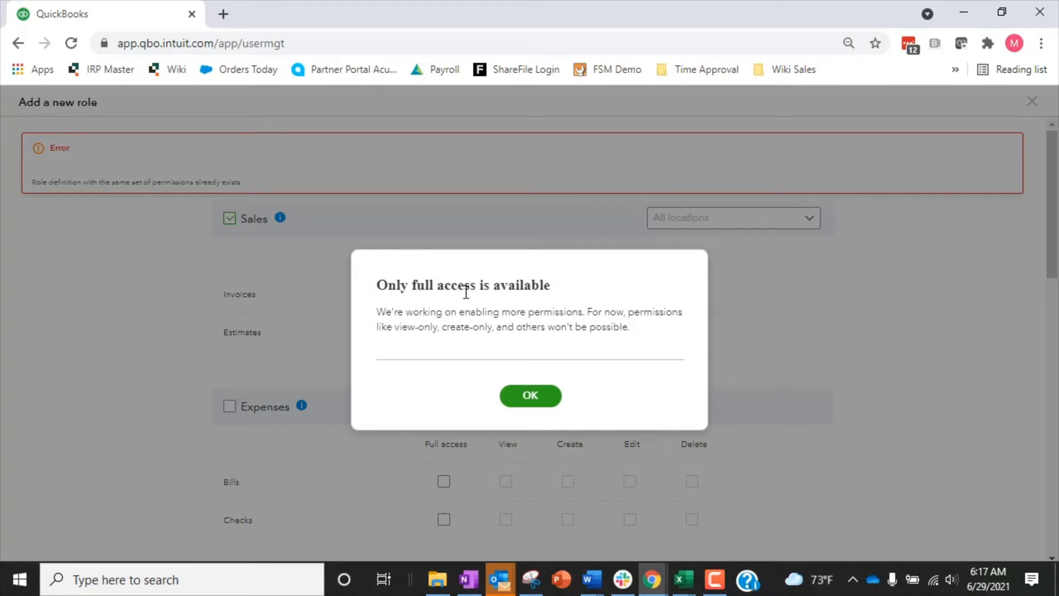
click(530, 397)
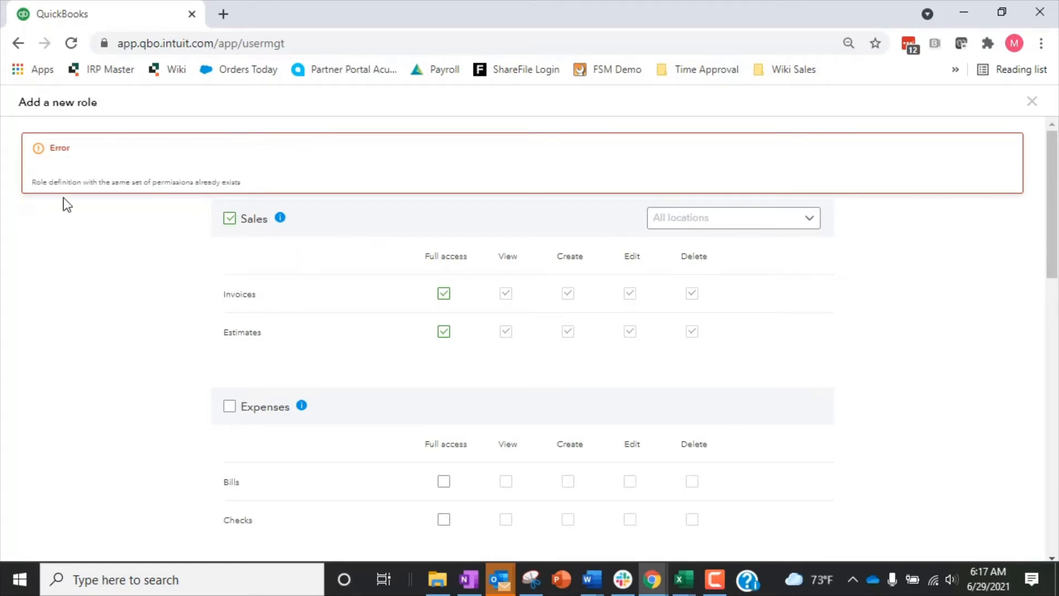
click(796, 228)
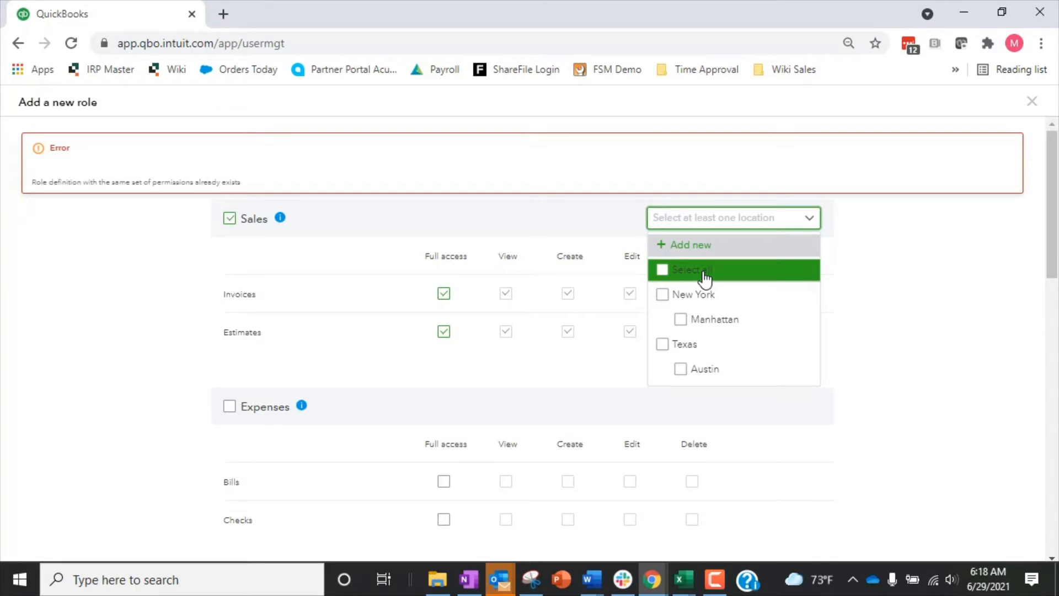
click(686, 348)
click(701, 373)
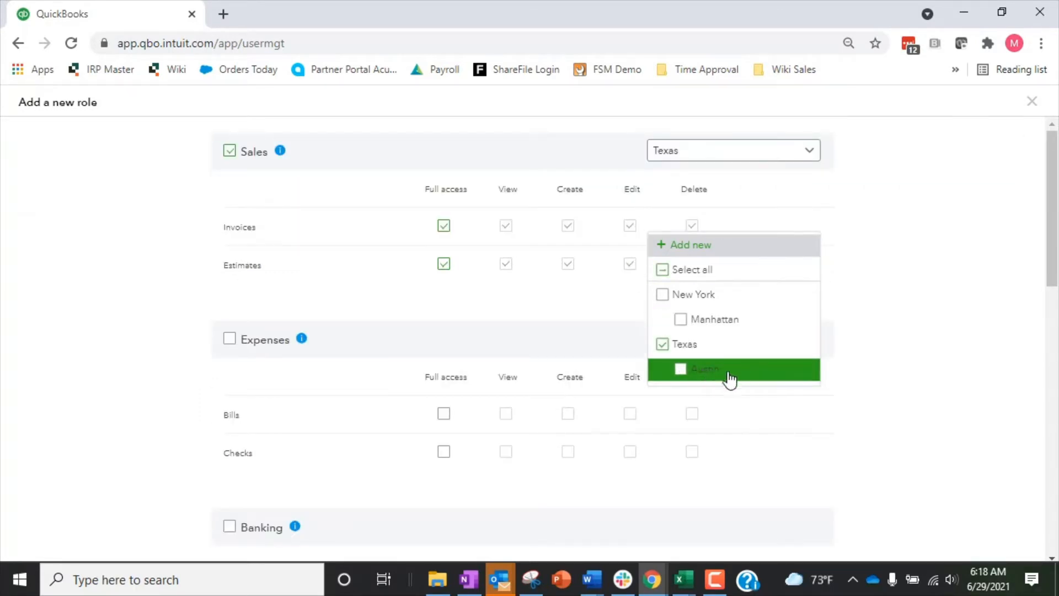
click(728, 375)
click(935, 265)
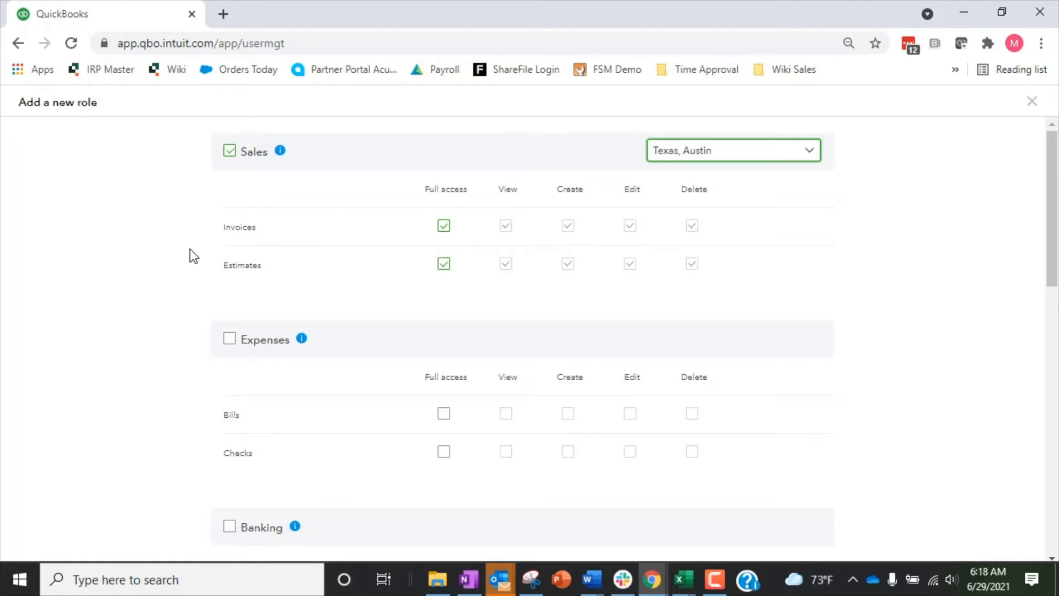
- Remove full access to Estimates from the role's Sales permissions
mouse_move(281, 154)
mouse_move(300, 338)
click(444, 263)
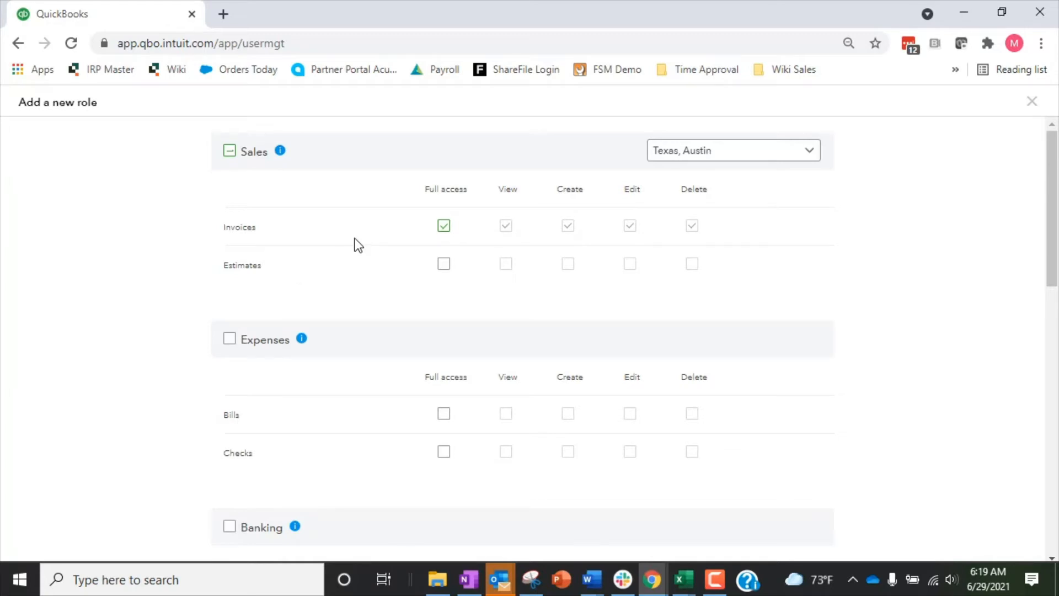
- Grant the role full Expenses access, accept that it extends to all locations, and try to reopen the Sales location choice
scroll(356, 243, down, 1)
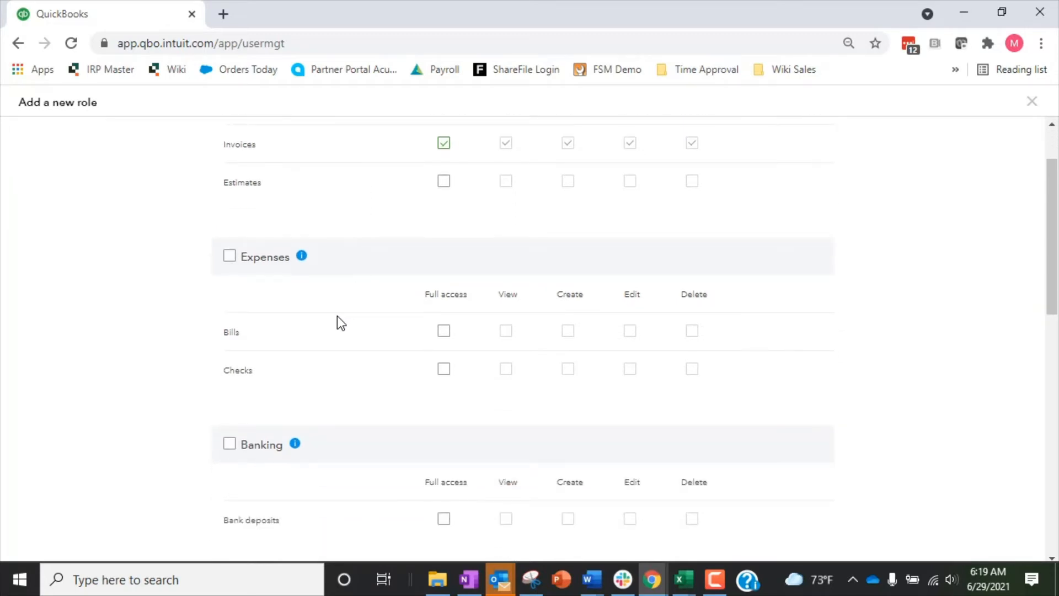
click(229, 256)
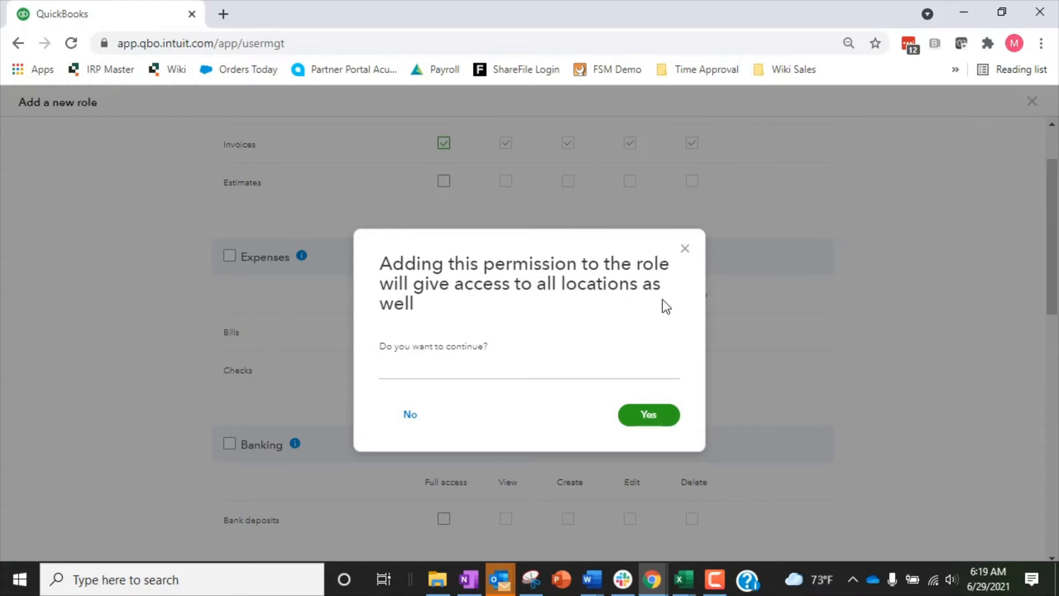
click(657, 425)
scroll(686, 248, up, 2)
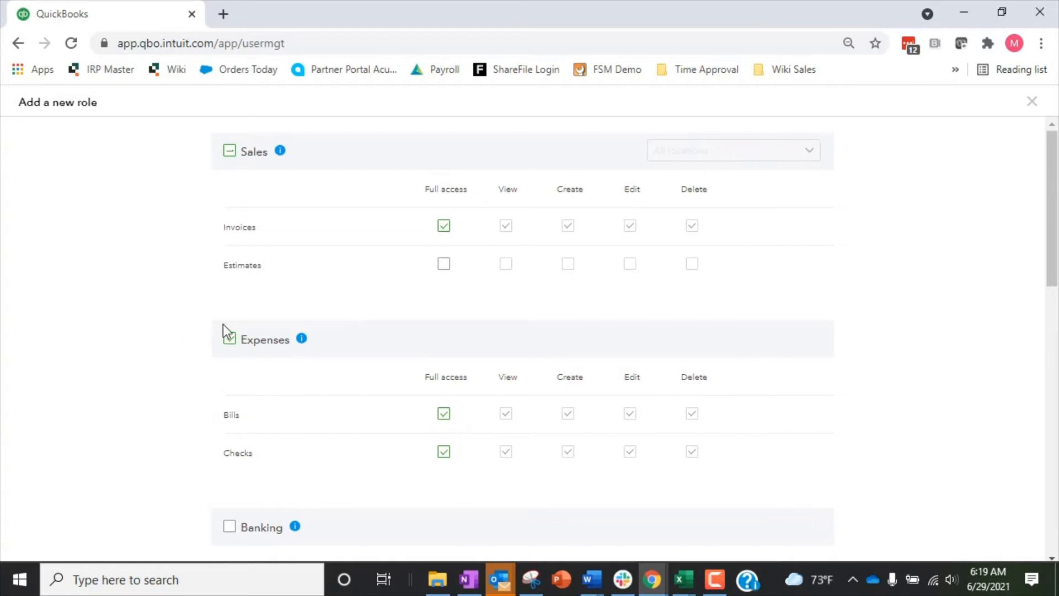
mouse_move(301, 338)
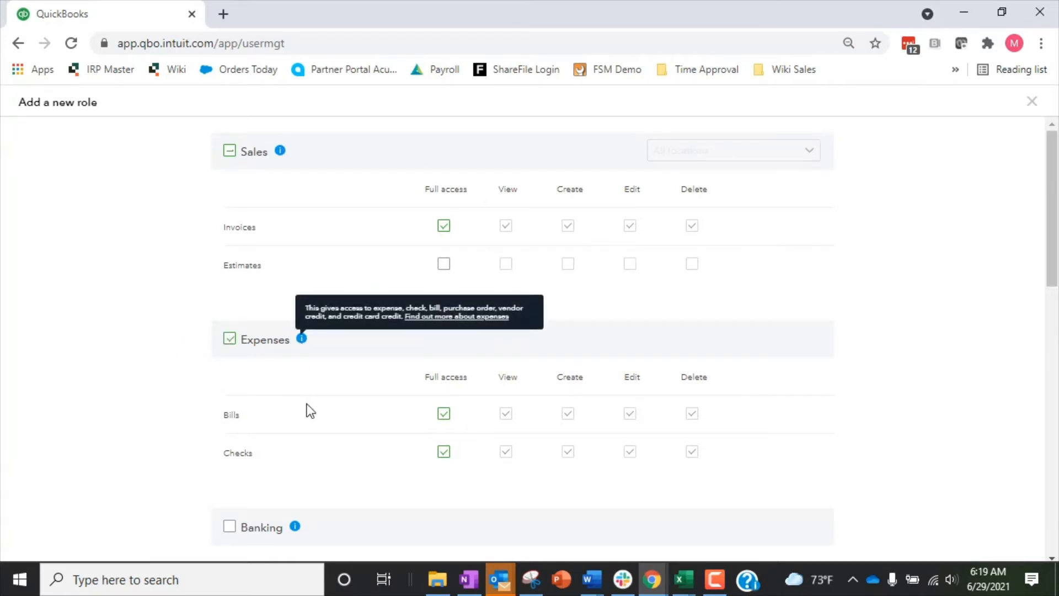
click(755, 167)
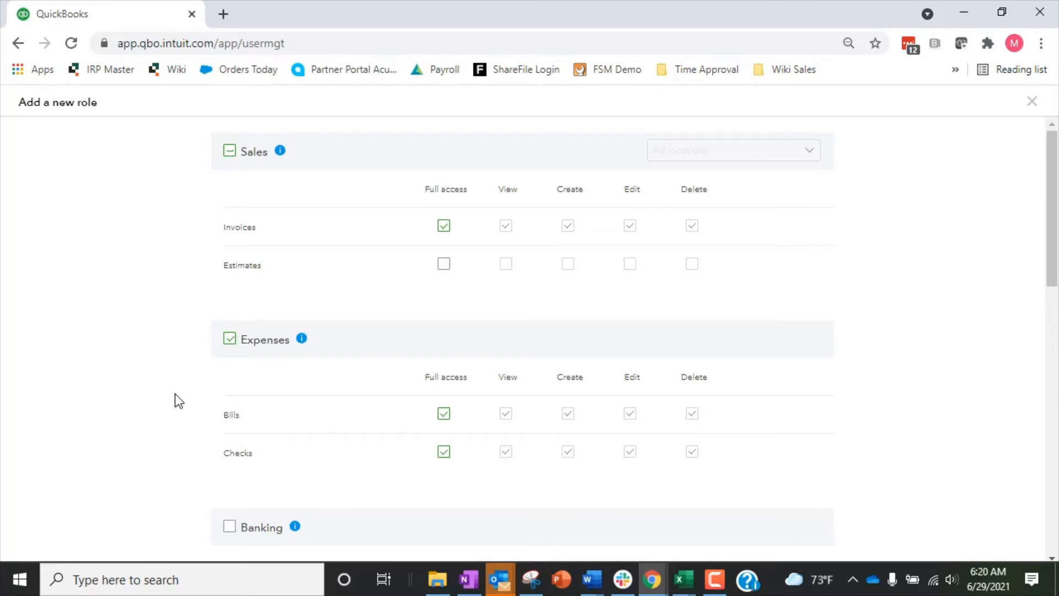
- Remove the role's Expenses access and select all locations for its Sales permissions
click(230, 338)
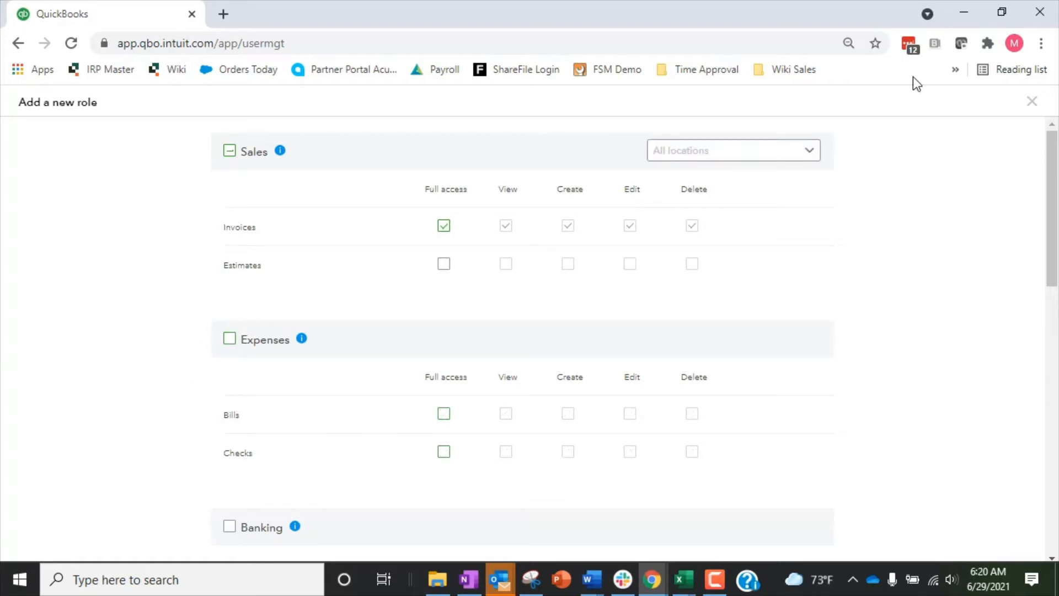
click(802, 154)
click(229, 340)
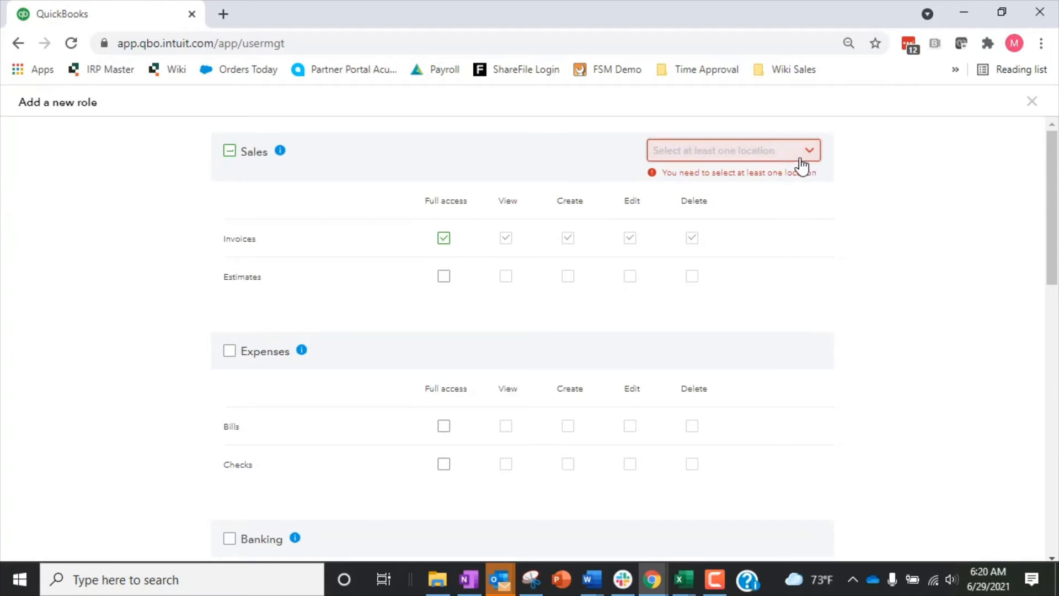
click(802, 158)
click(682, 203)
- Give the role full Expenses access again, accepting access to all locations
click(228, 338)
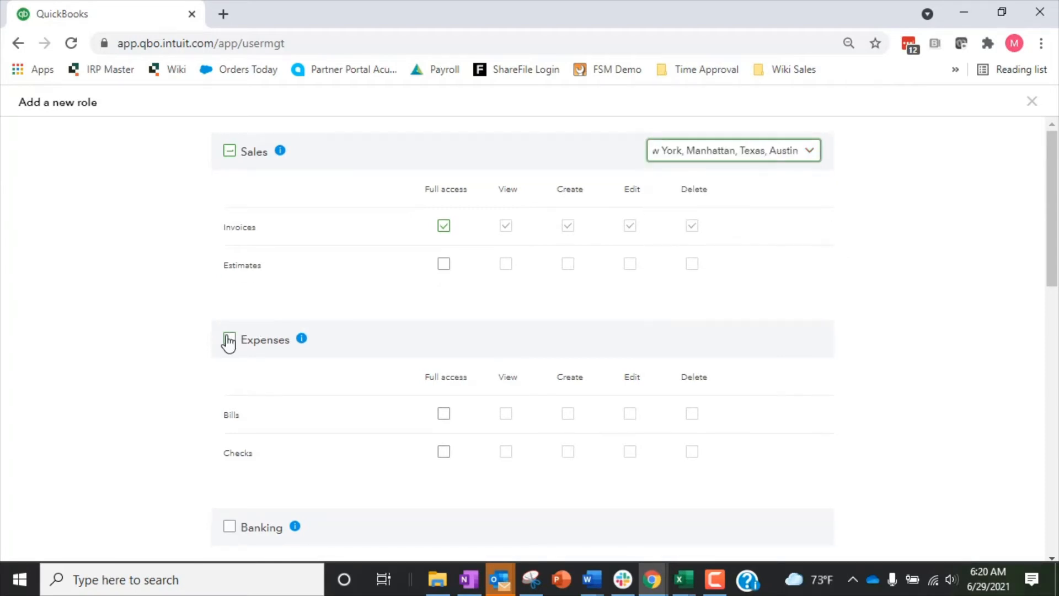
click(640, 415)
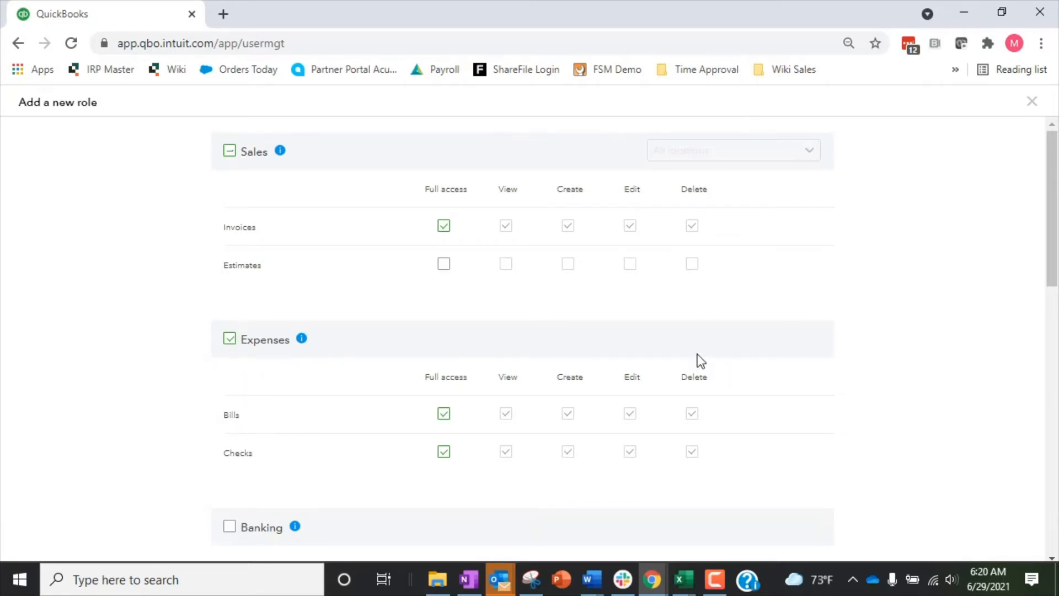
scroll(698, 352, down, 5)
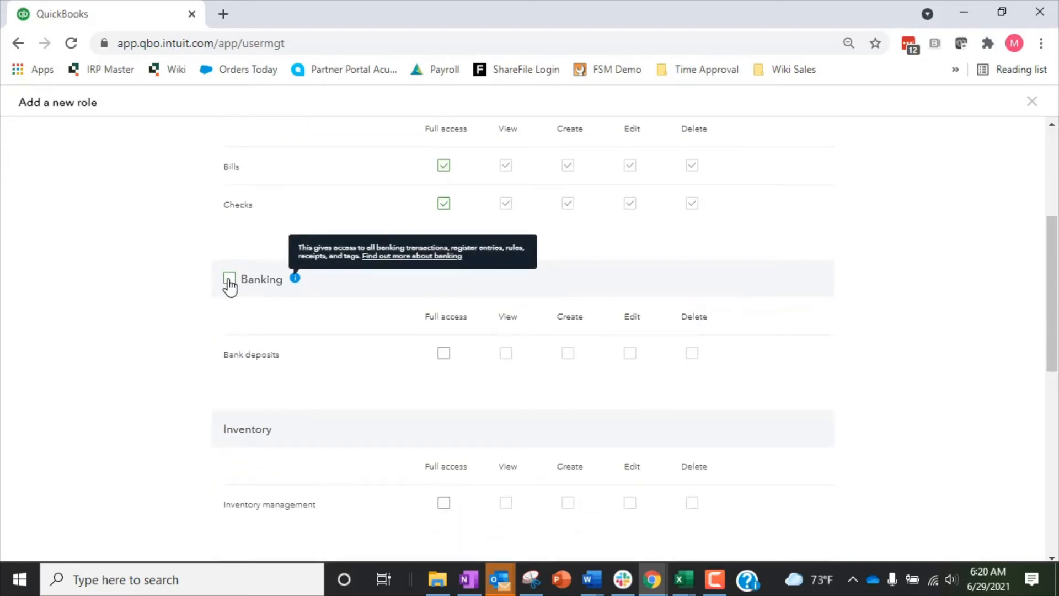
click(228, 279)
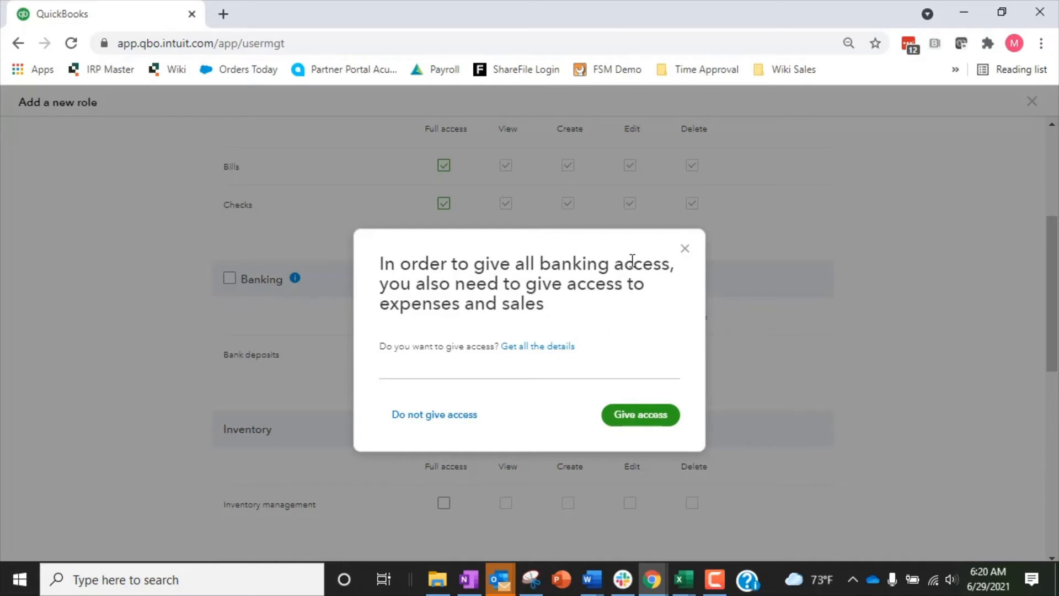
click(685, 249)
scroll(397, 304, up, 5)
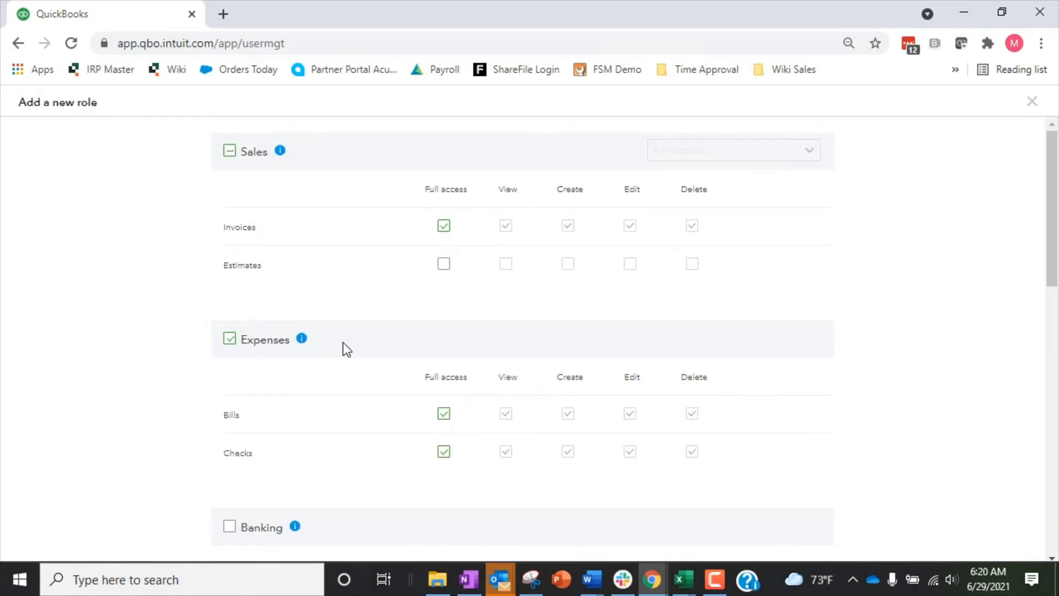
- Grant the role full Banking access along with the required Expenses and Sales access, and check those sections
scroll(346, 351, down, 5)
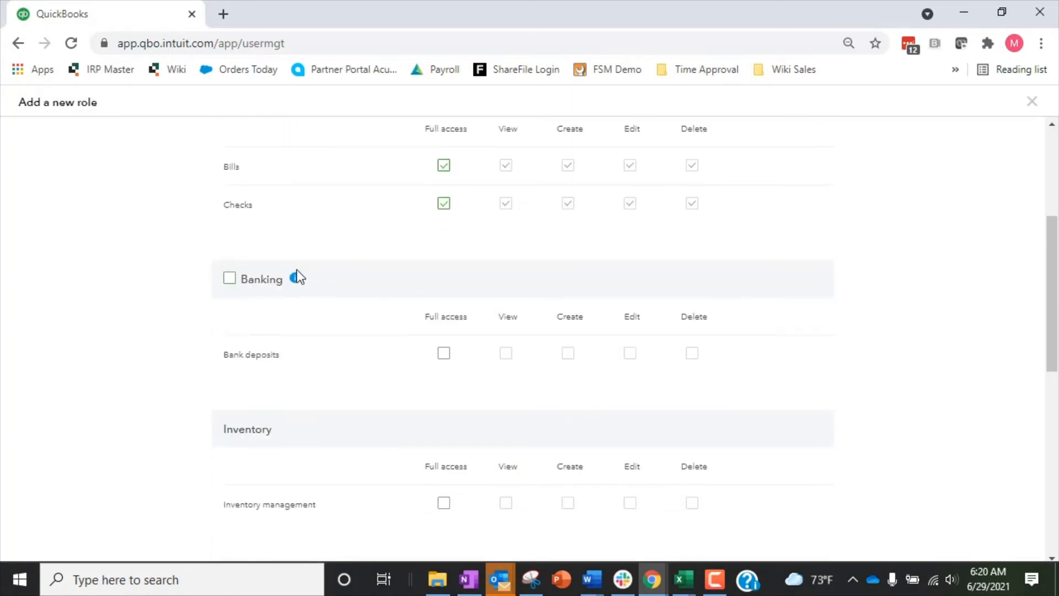
click(231, 279)
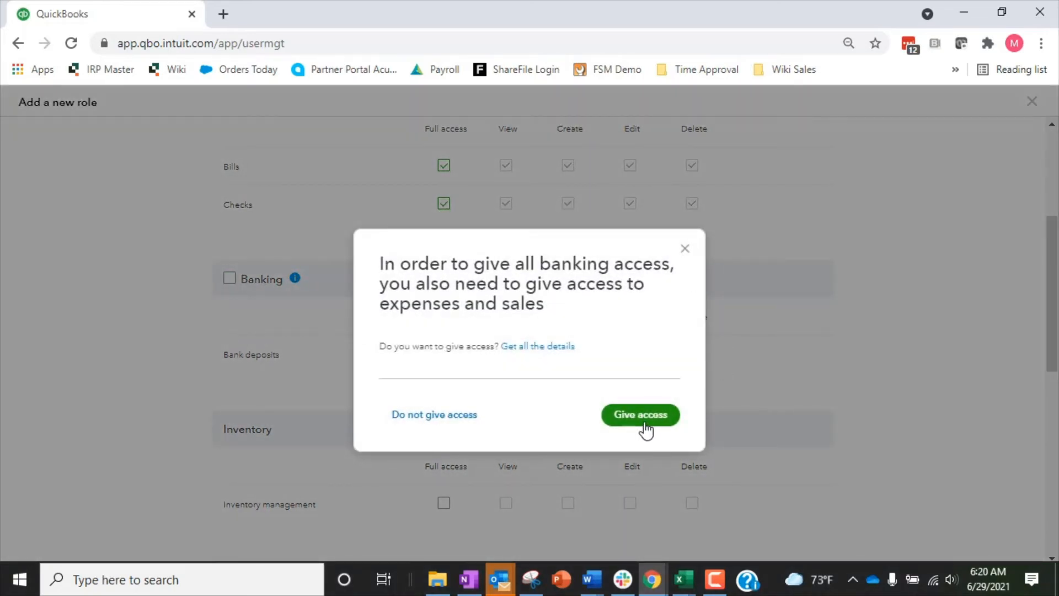
click(645, 426)
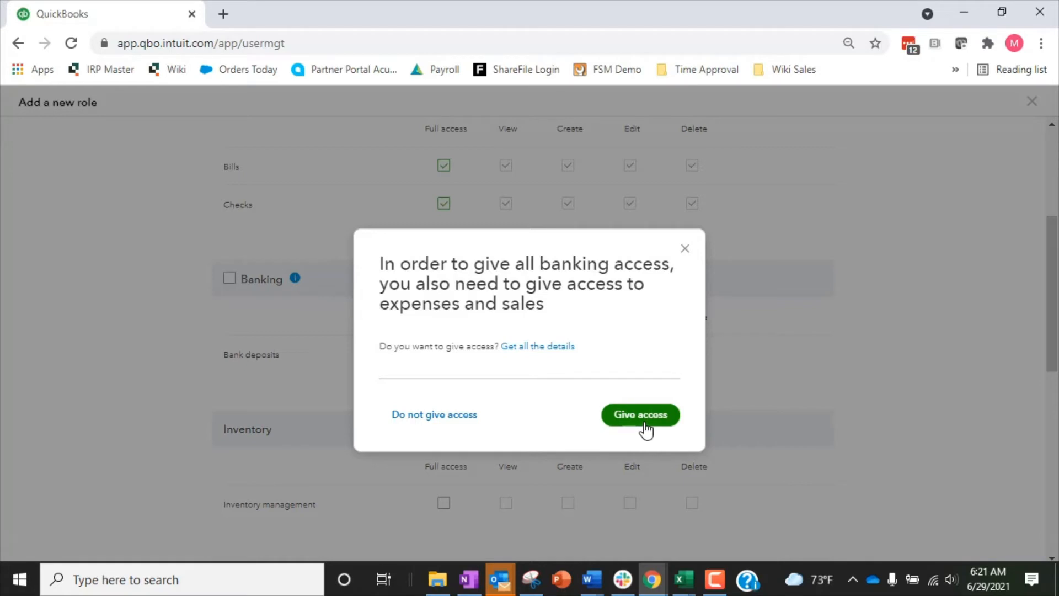
scroll(340, 367, up, 4)
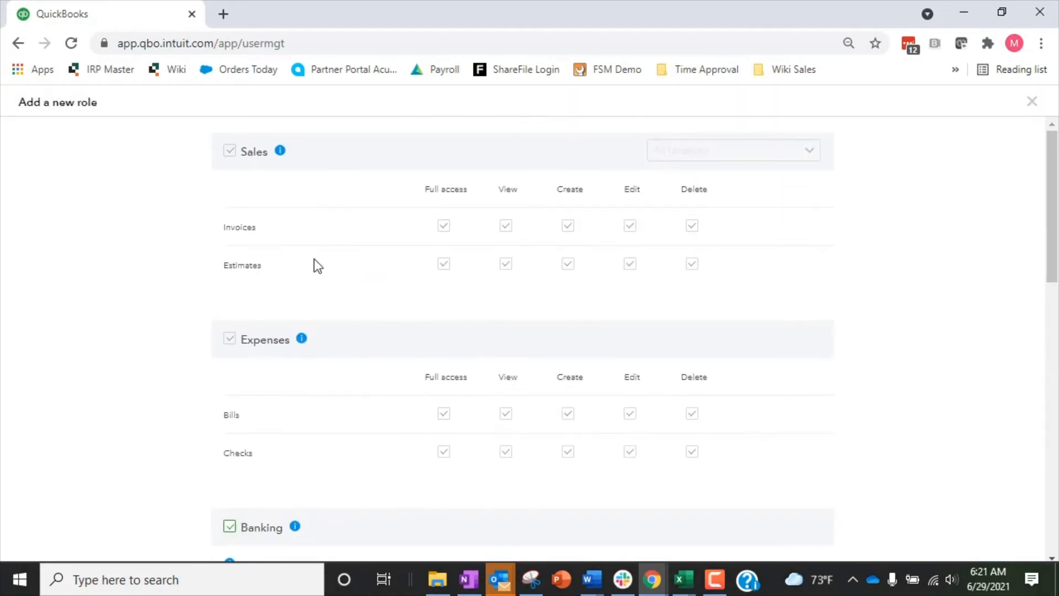
scroll(313, 259, down, 1)
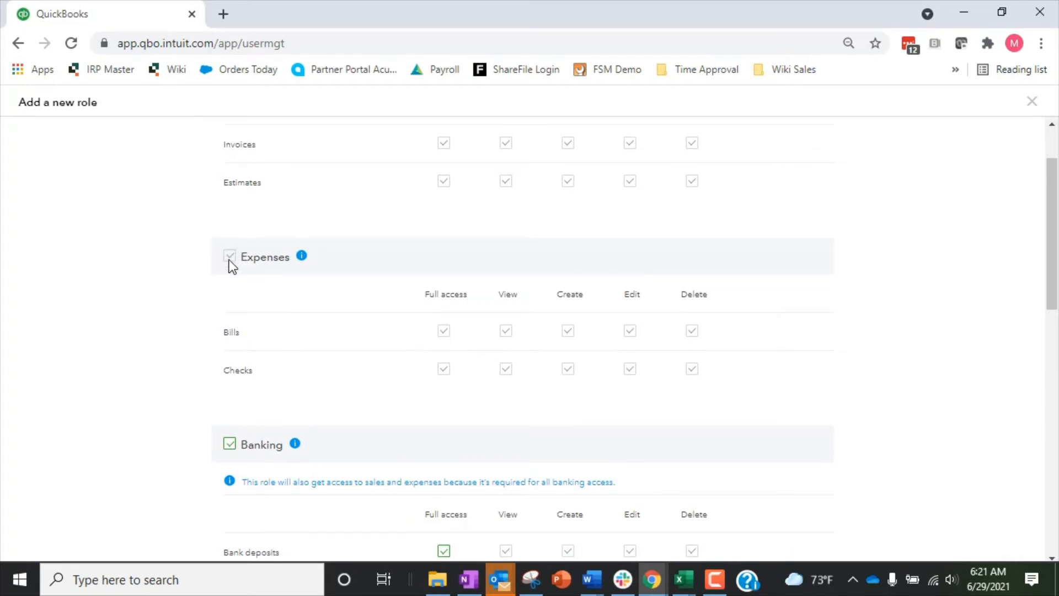
- Clear the role's Banking access and grant it again with the required Expenses and Sales access
click(229, 451)
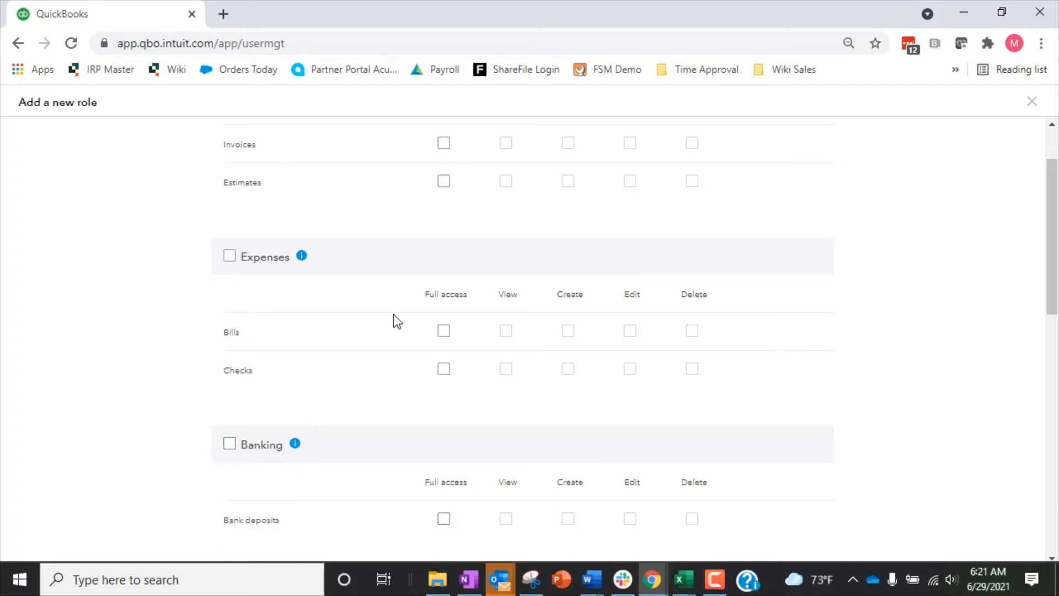
click(233, 447)
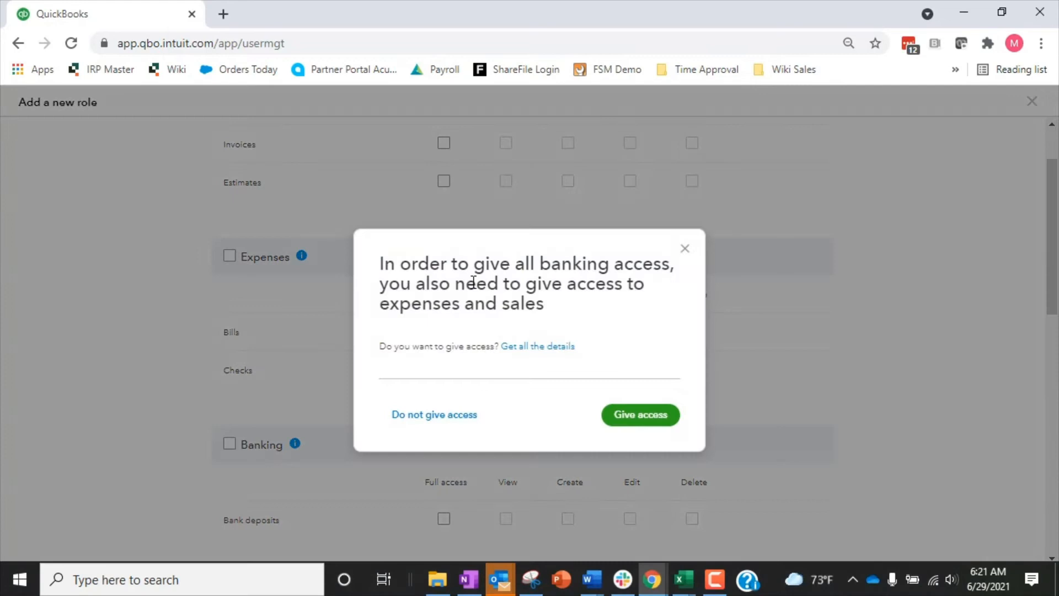
click(648, 421)
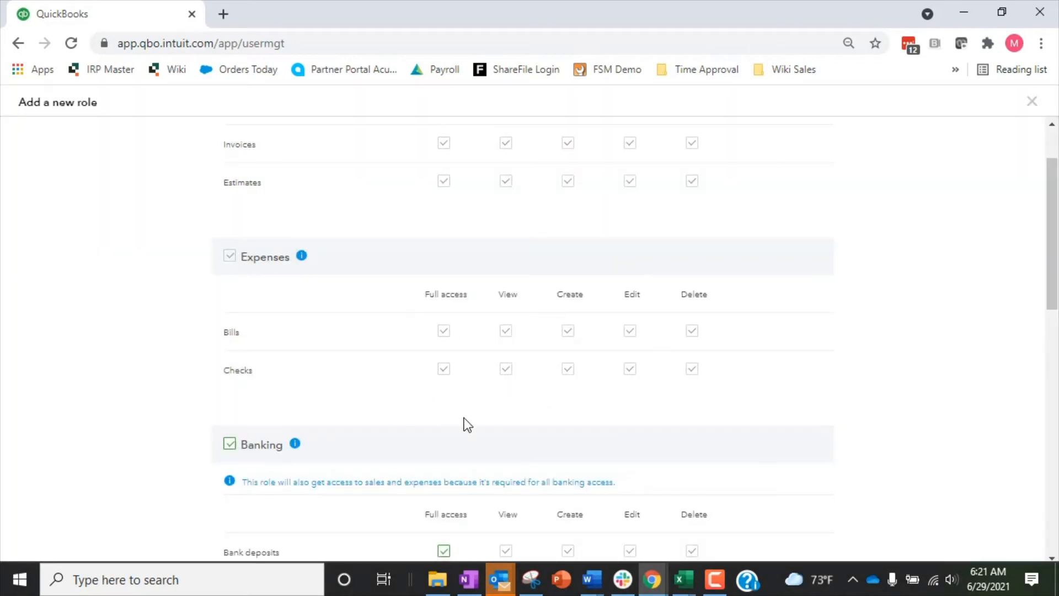
- Remove full access to Bank deposits and turn Banking access back on for the role
scroll(464, 423, down, 3)
click(442, 387)
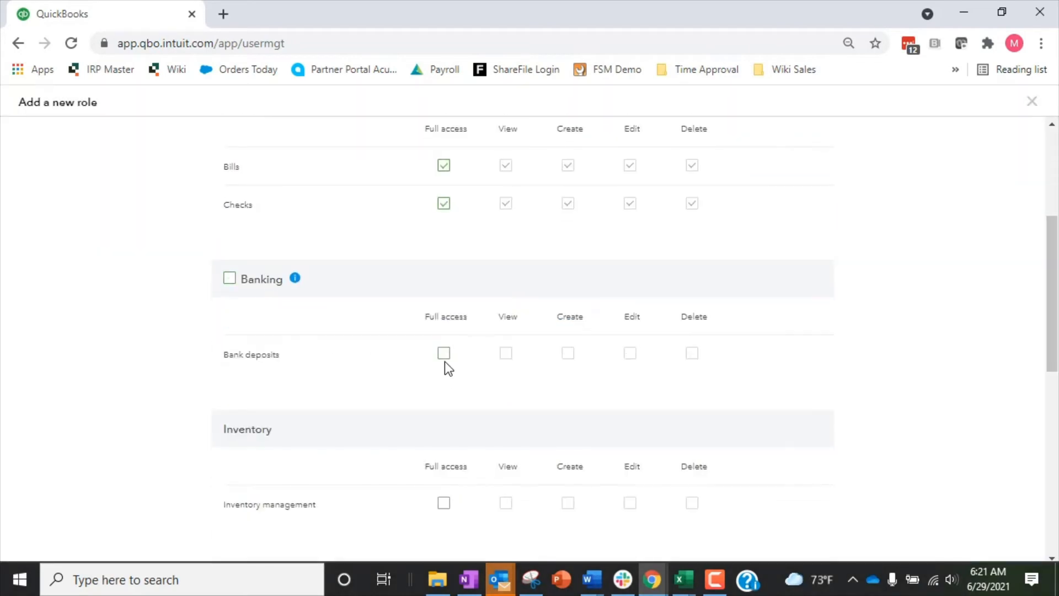
click(444, 357)
click(228, 278)
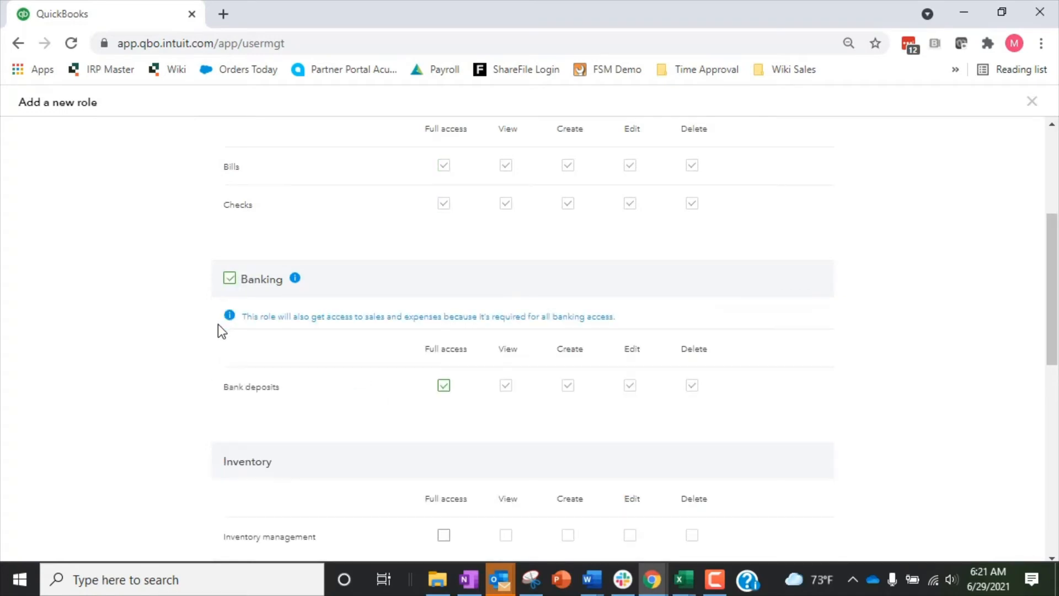
- Grant the role full access to Inventory management and clear it again
scroll(178, 390, down, 2)
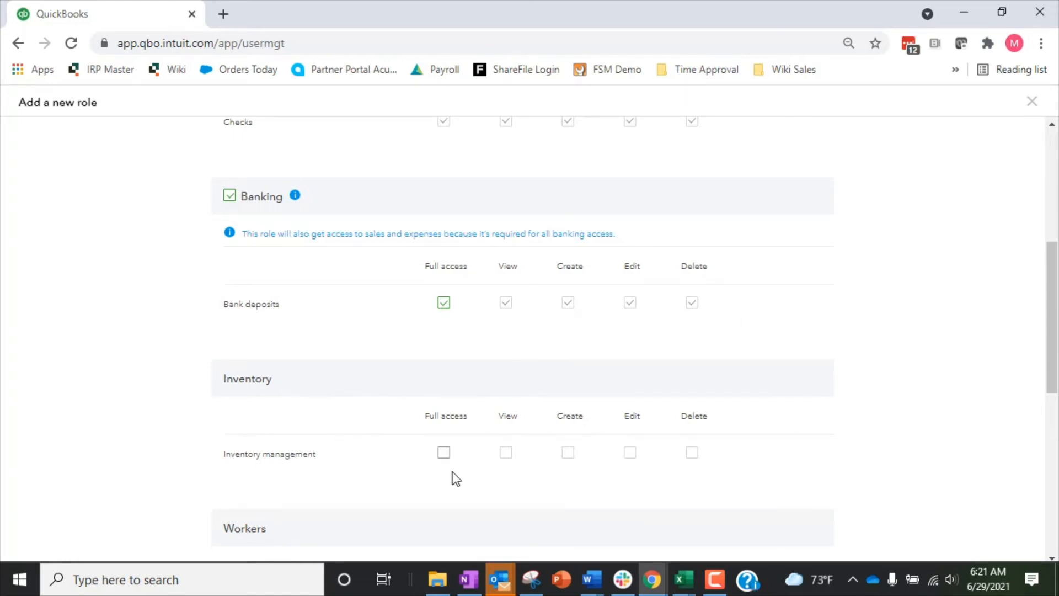
scroll(454, 478, down, 2)
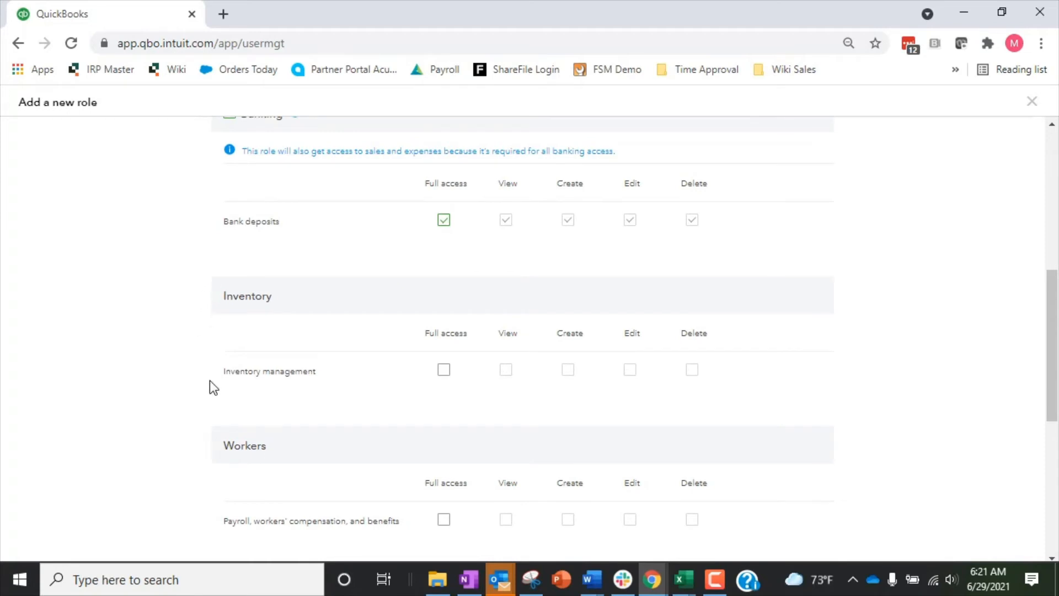
click(444, 371)
click(444, 370)
- Give the role full access to Payroll, workers' compensation, and benefits, and to Sales and customer reports
scroll(469, 355, down, 2)
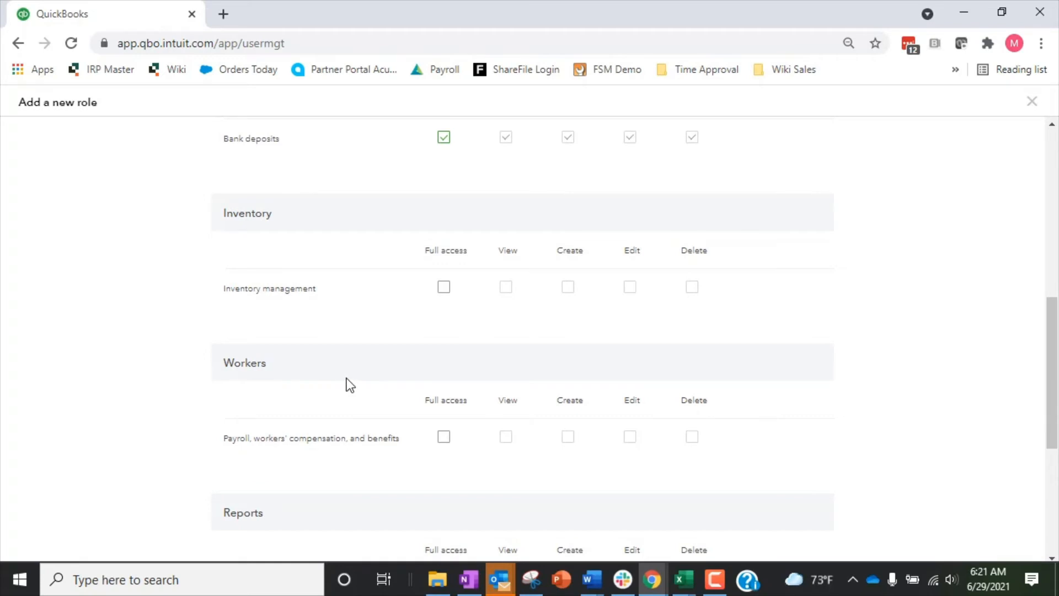
scroll(344, 386, down, 2)
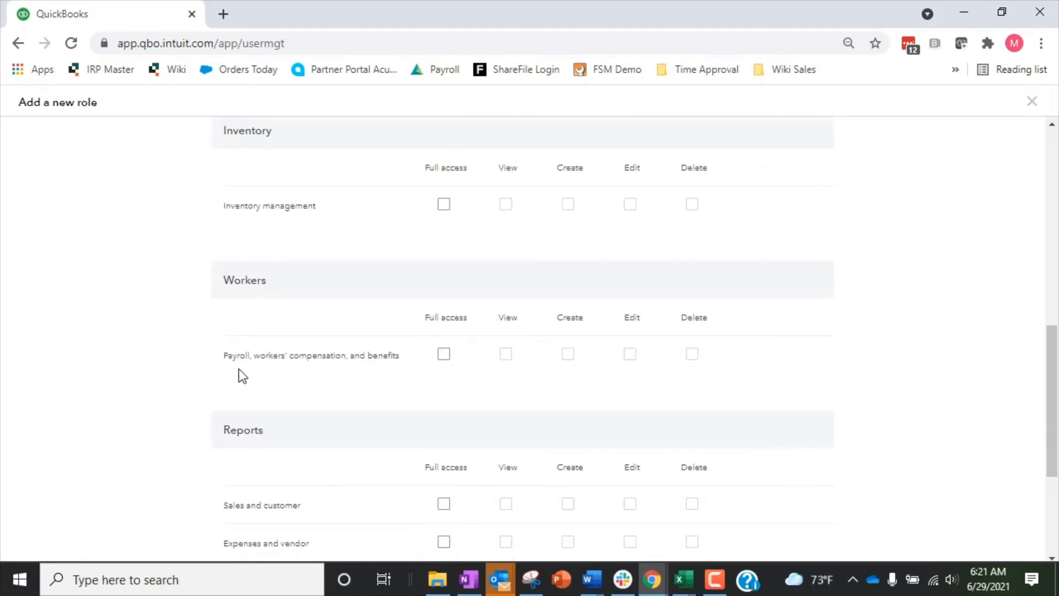
click(445, 354)
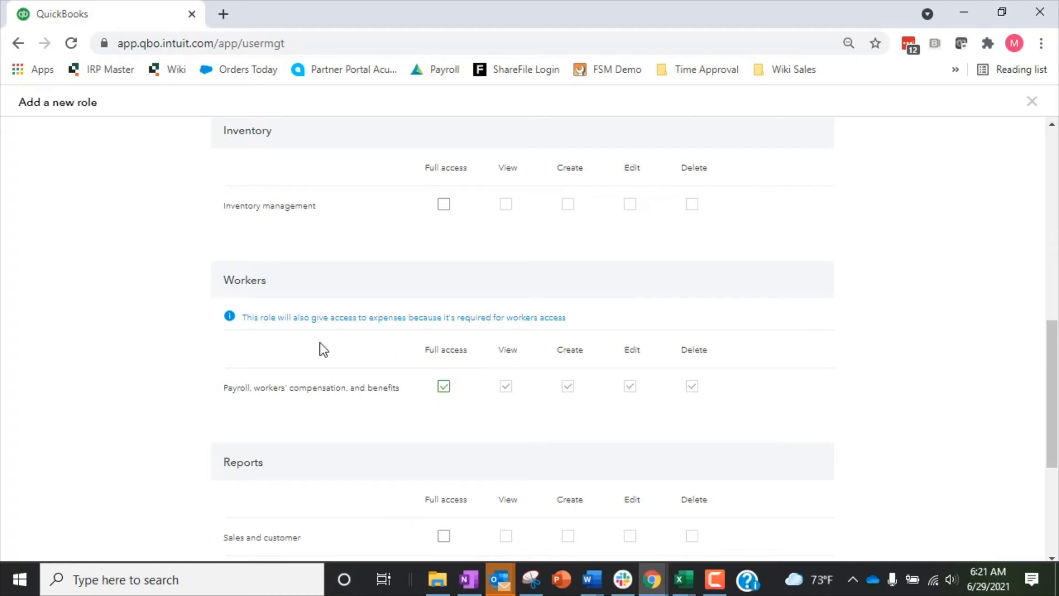
drag(242, 317, 447, 321)
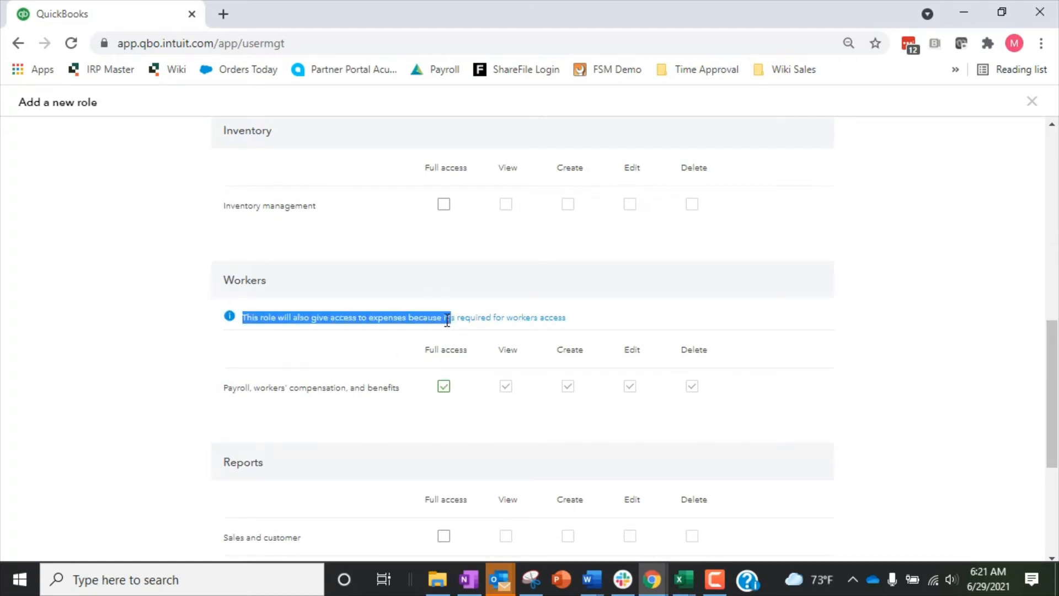
scroll(431, 315, down, 3)
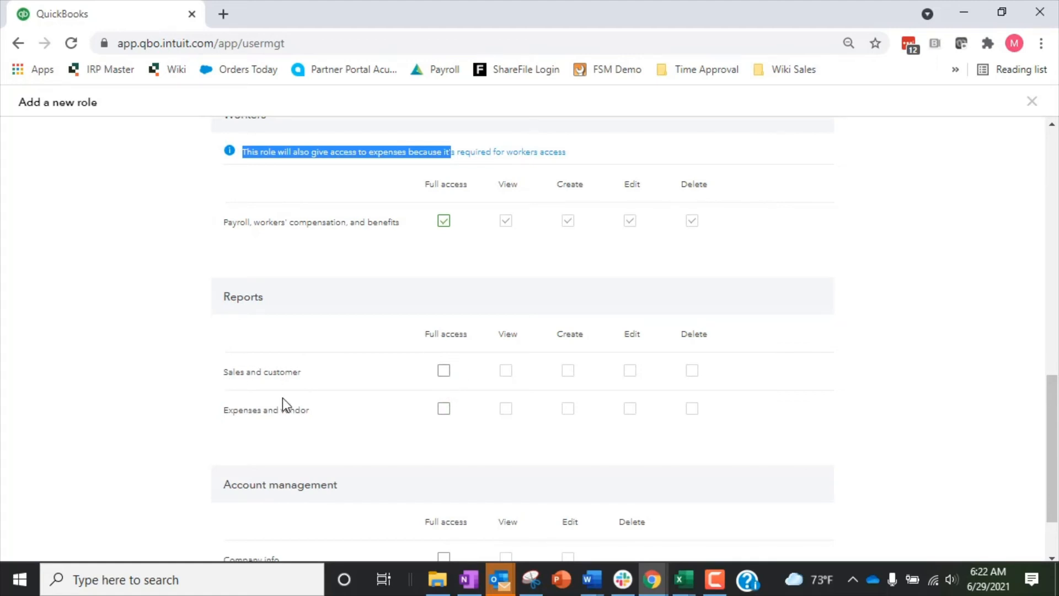
click(444, 370)
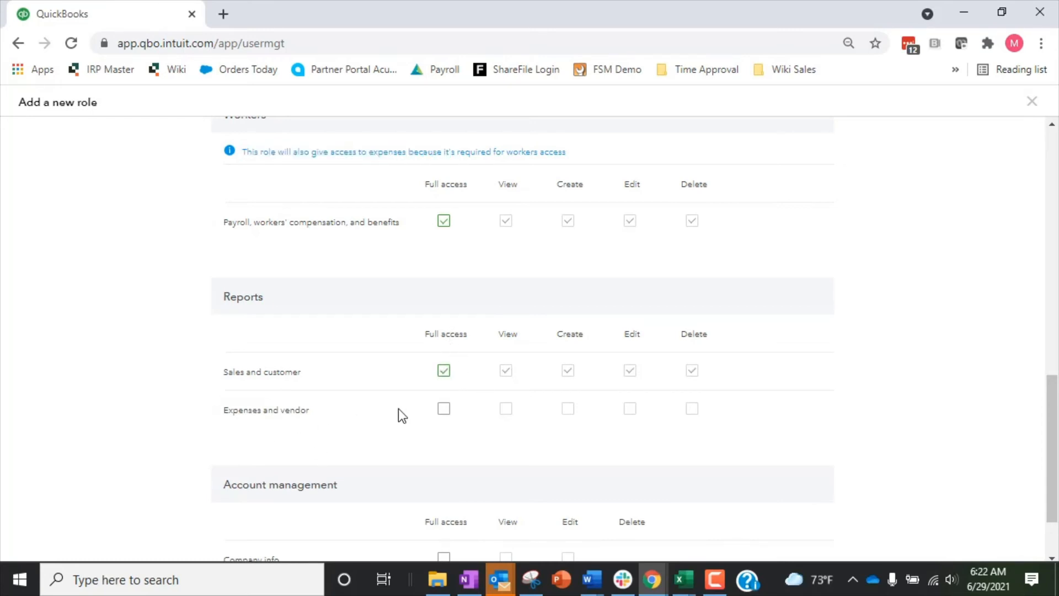
- Try the View and Full access permissions for Access subscription and leave both cleared
scroll(398, 411, down, 2)
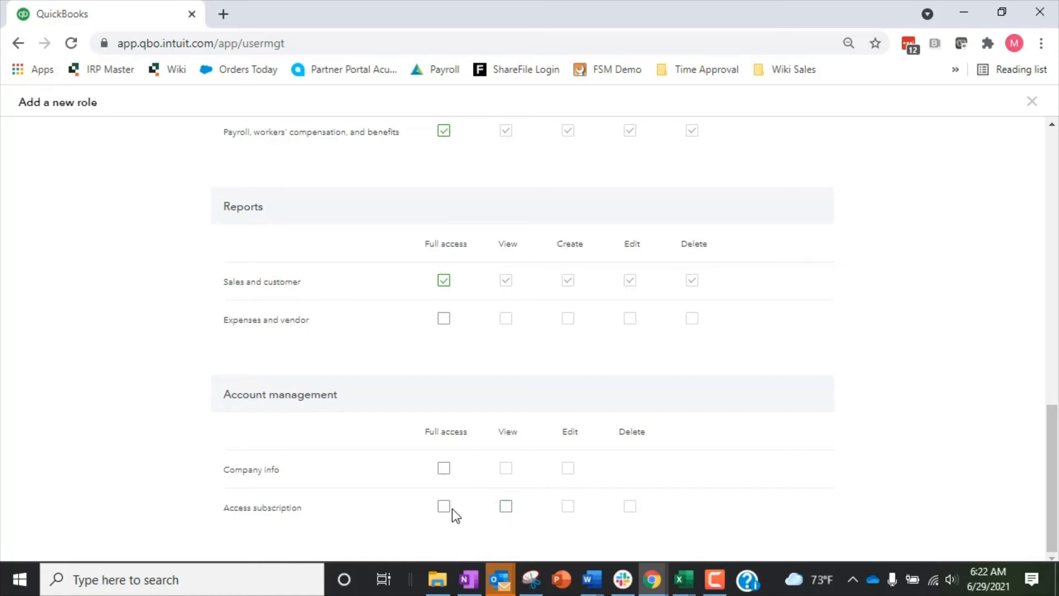
click(507, 507)
click(506, 508)
click(507, 507)
click(443, 513)
click(443, 507)
- Shrink and reposition the browser window to expose the form's footer, and continue to the role naming page
scroll(740, 332, up, 8)
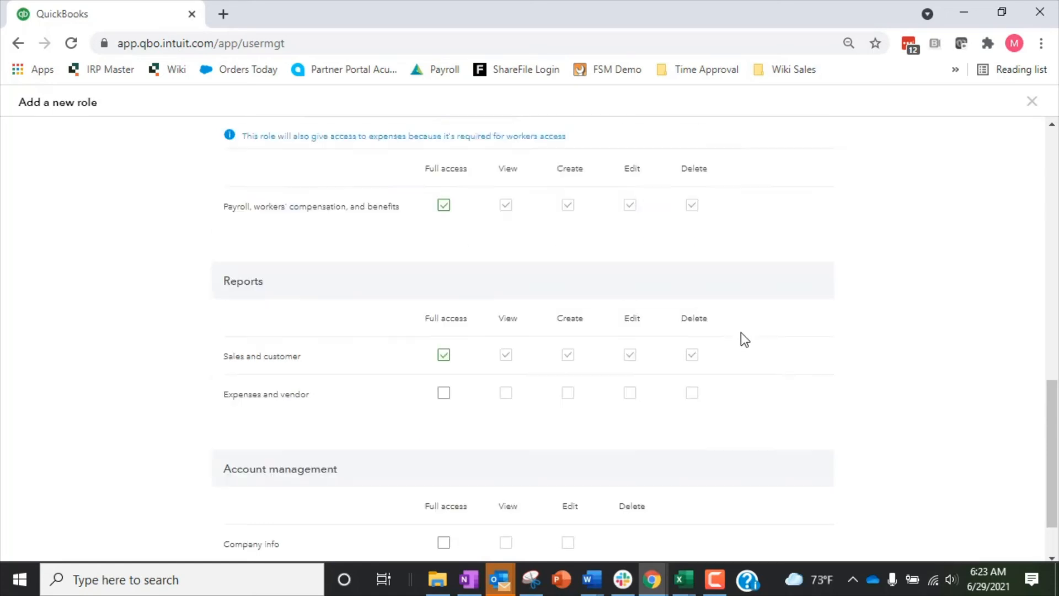
scroll(740, 332, down, 8)
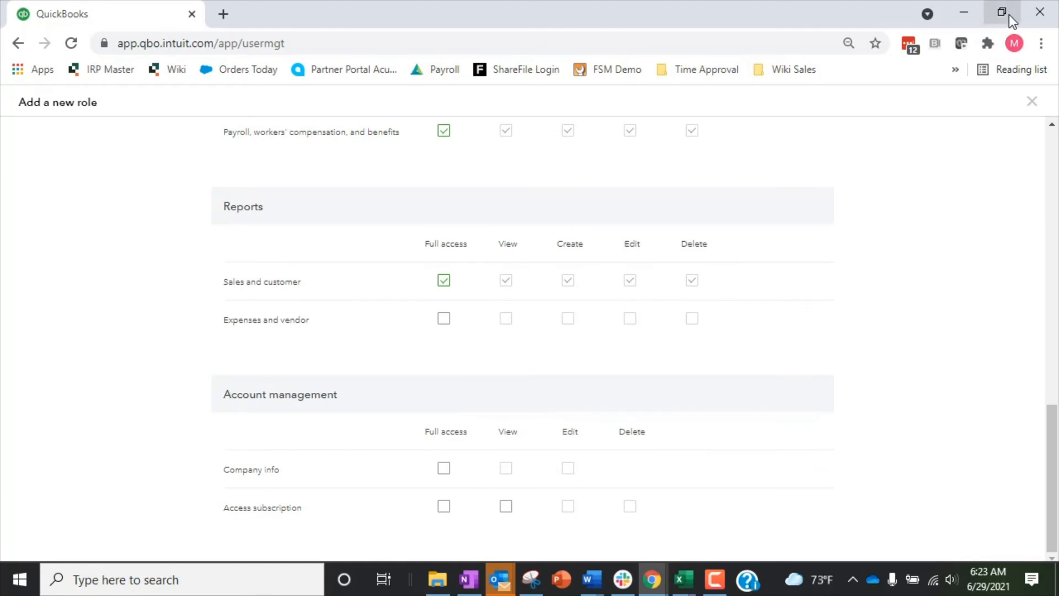
scroll(815, 419, up, 12)
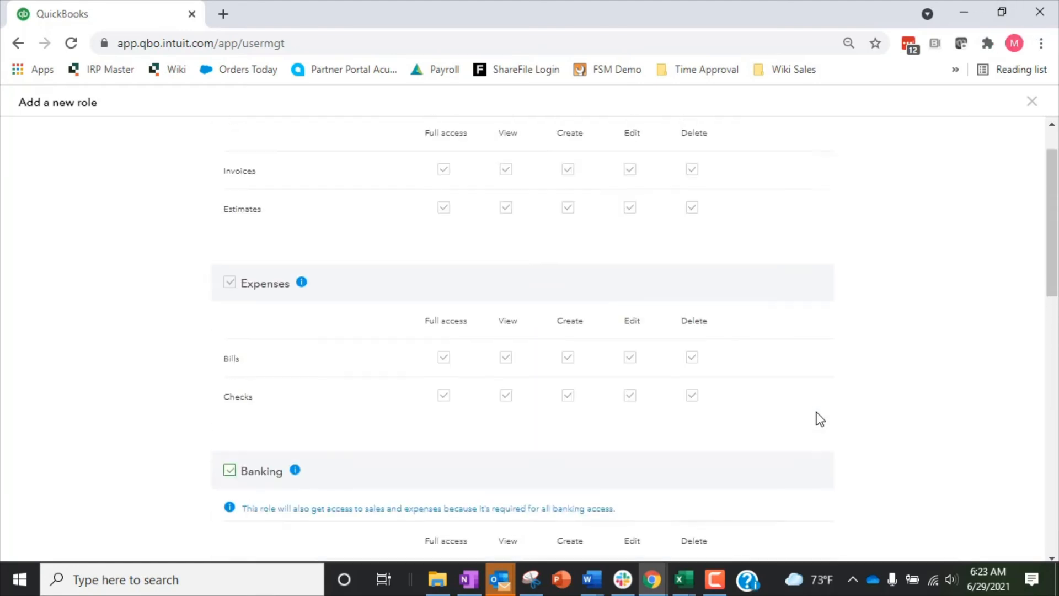
scroll(818, 419, down, 12)
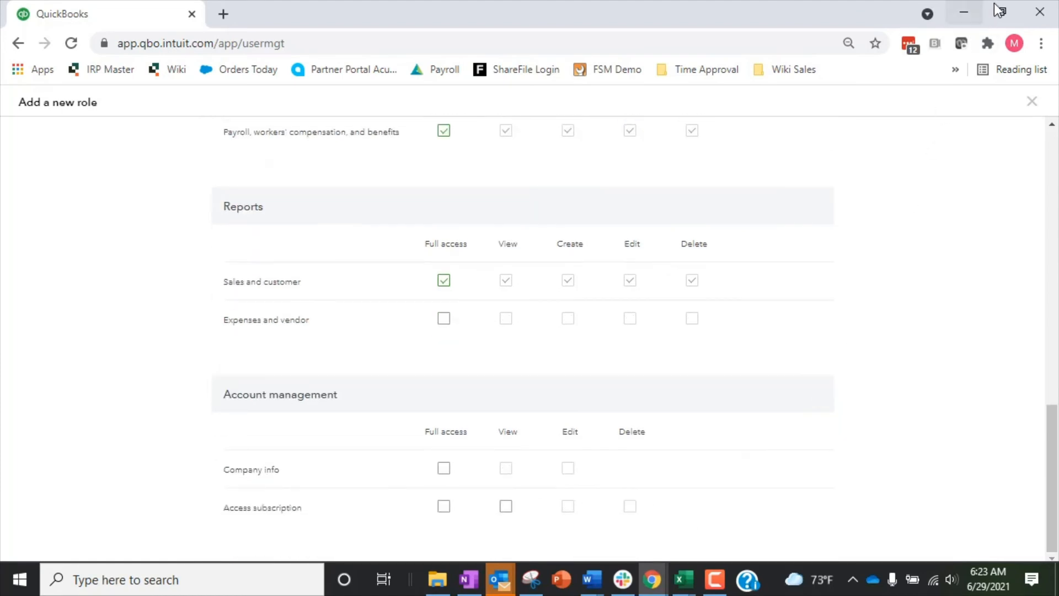
click(1003, 14)
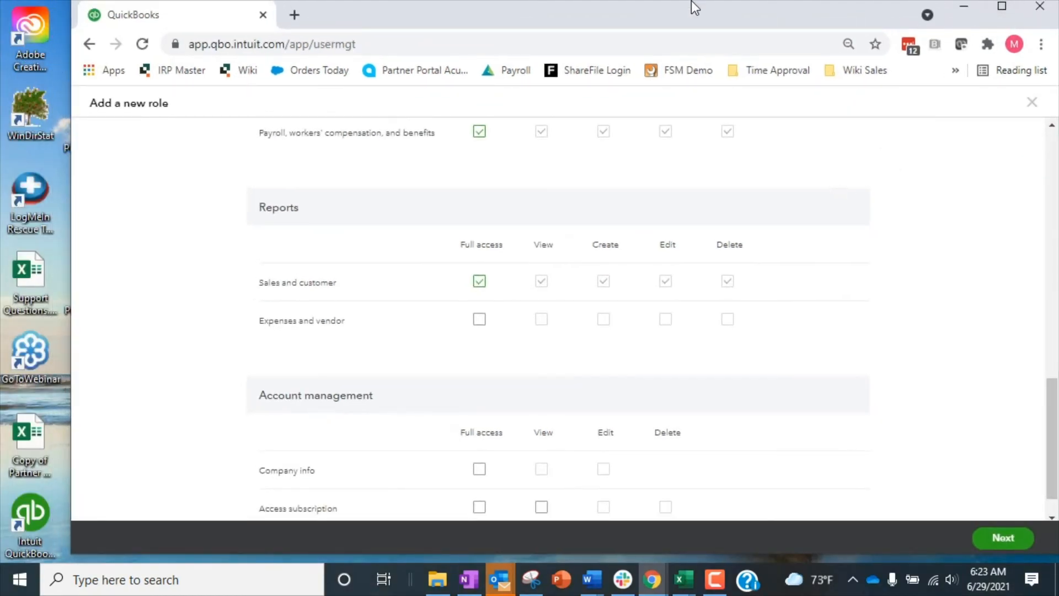
drag(645, 21, 568, 27)
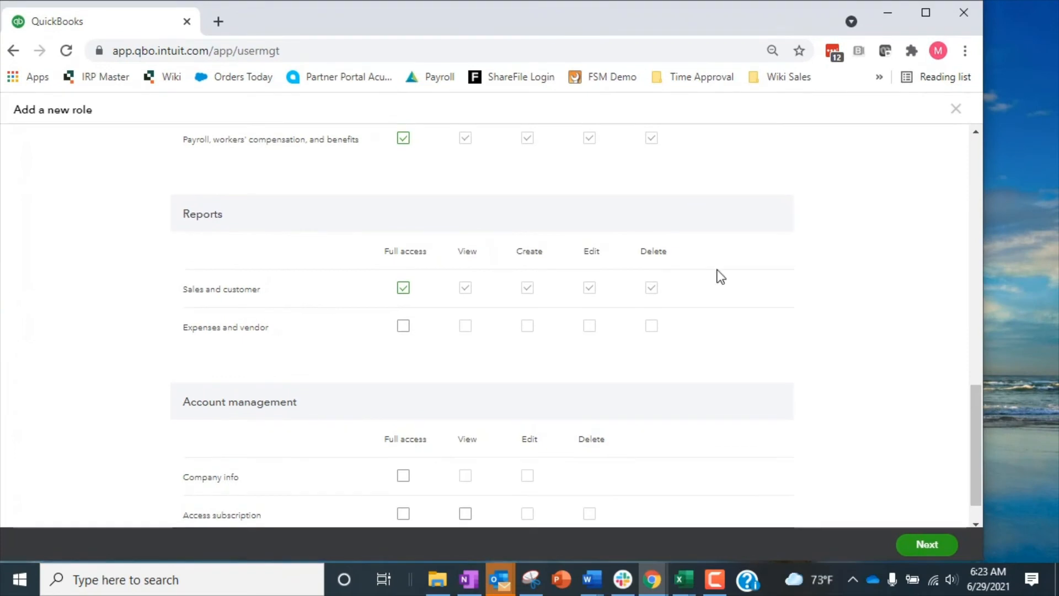
click(925, 546)
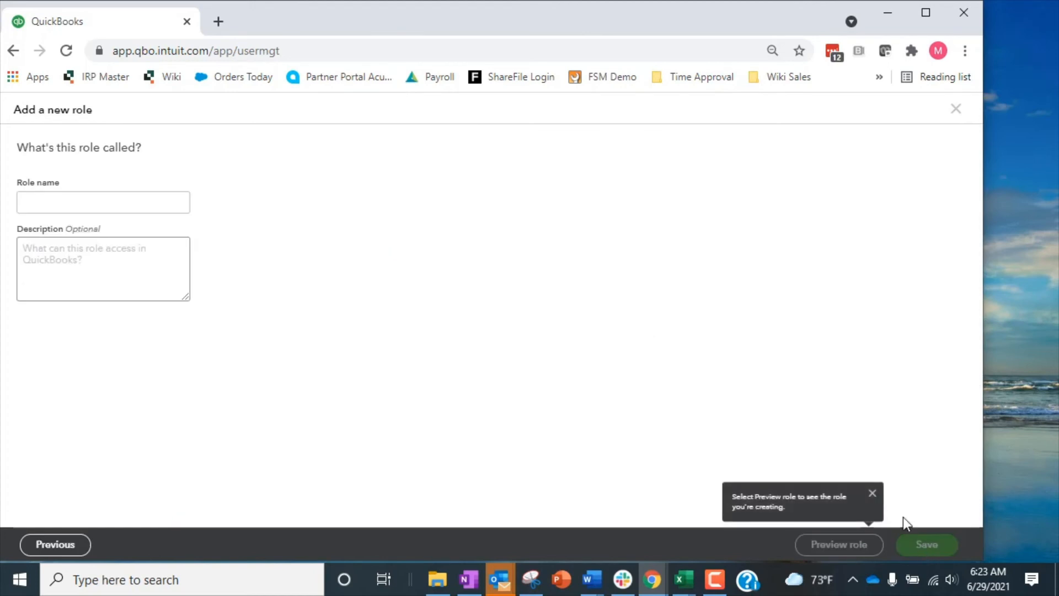
- Name the role "My Special Role" and enter the description "Extra special description"
click(98, 205)
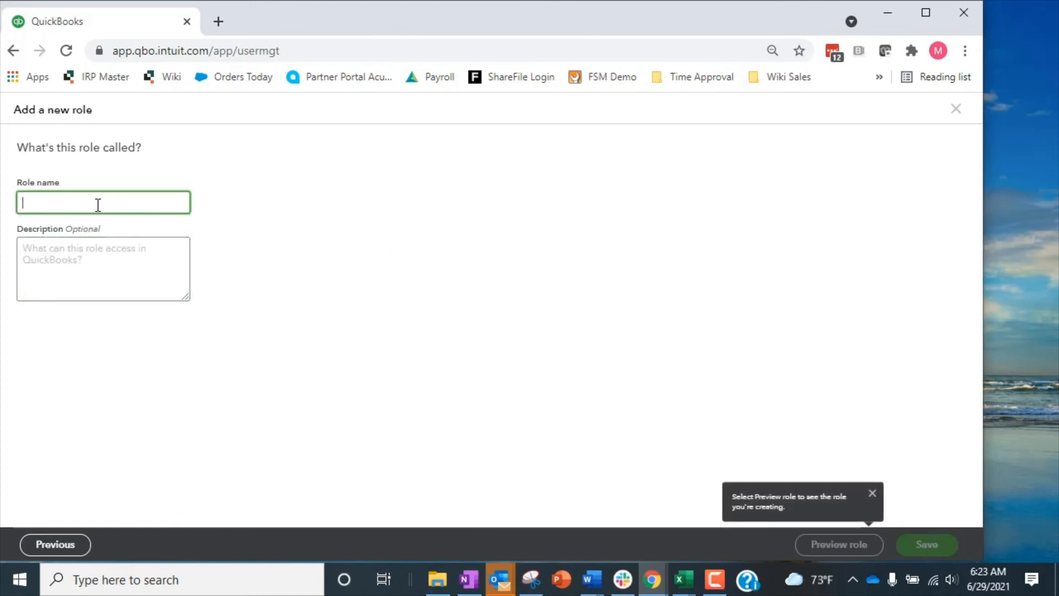
text(My Special Role)
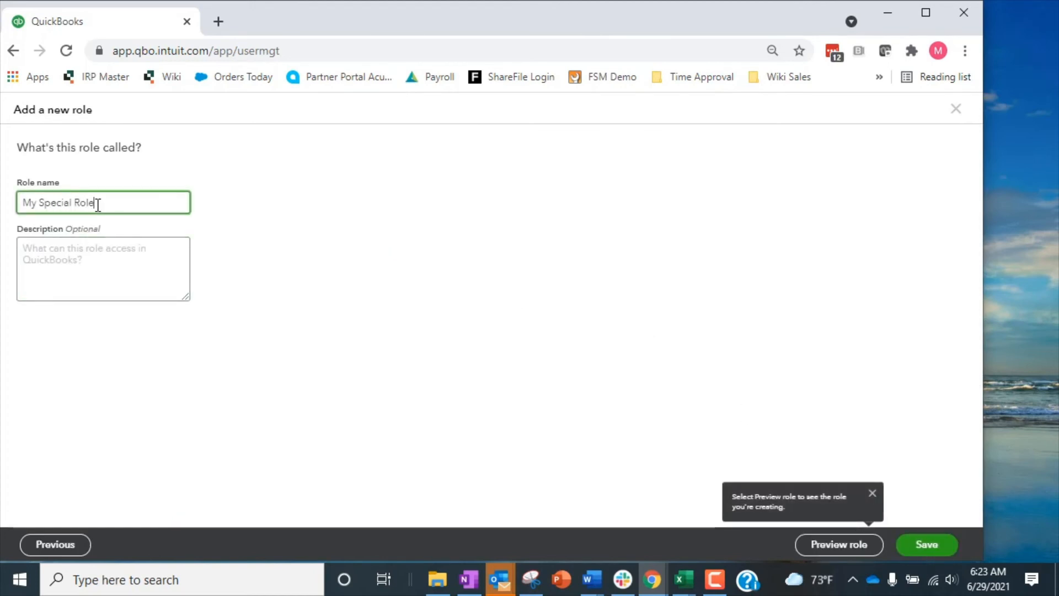
click(64, 254)
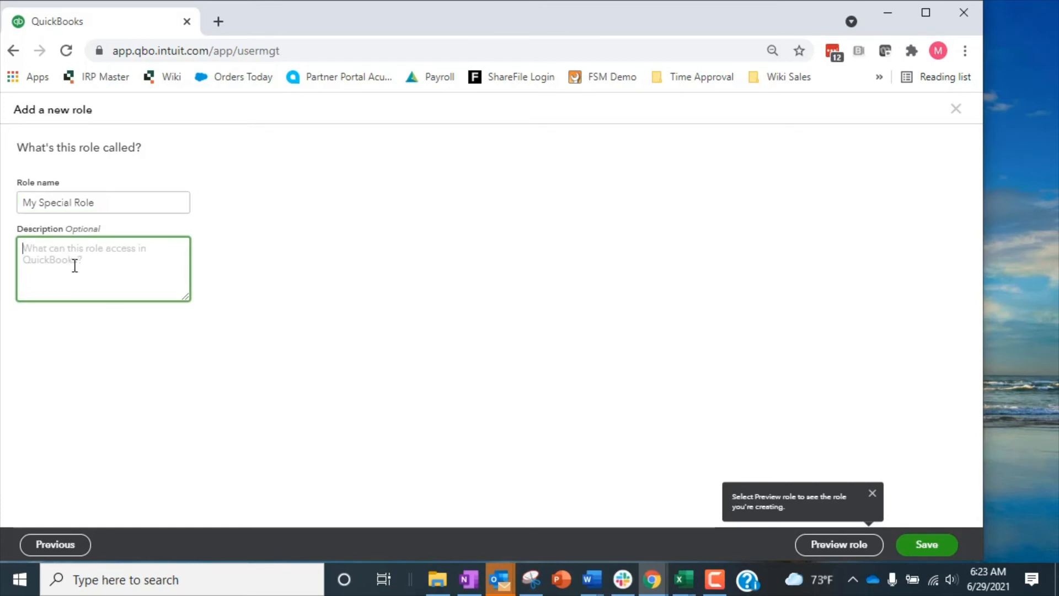
text(Extra special description)
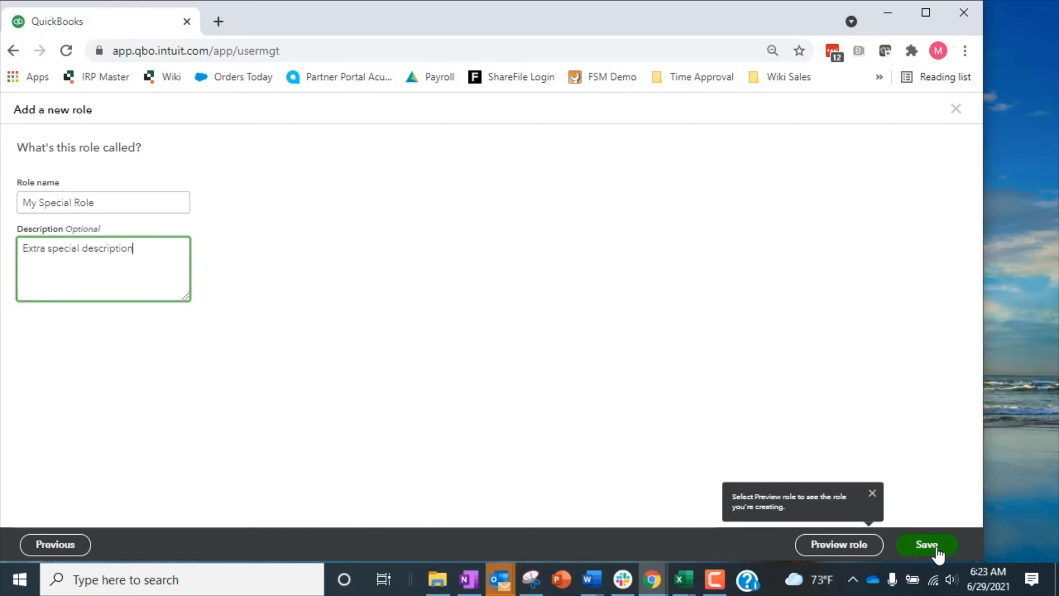
- Preview the new role, accepting the preview notice, and open its Reports page
click(856, 548)
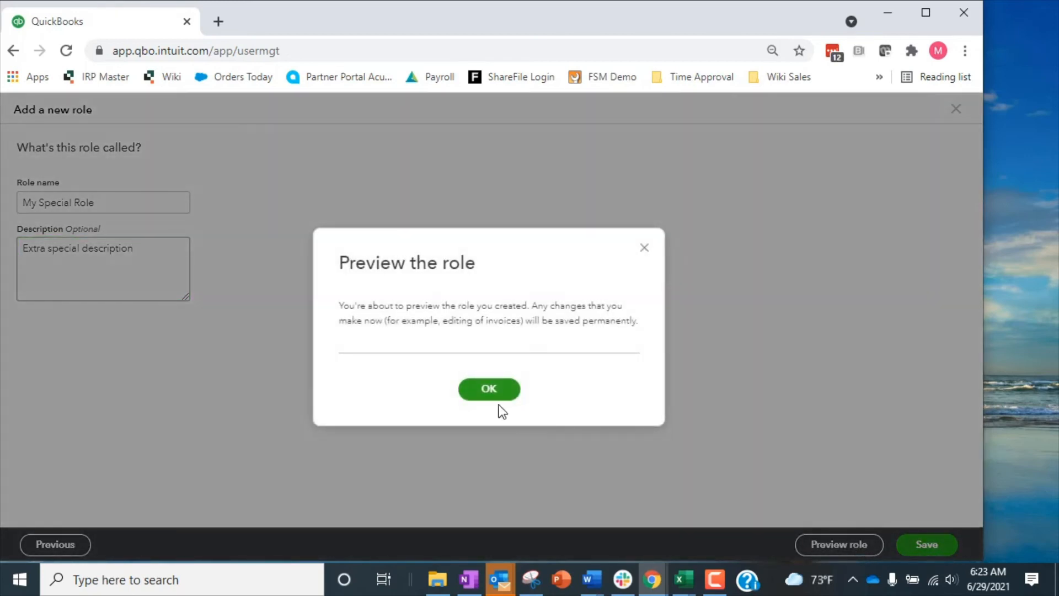
click(489, 390)
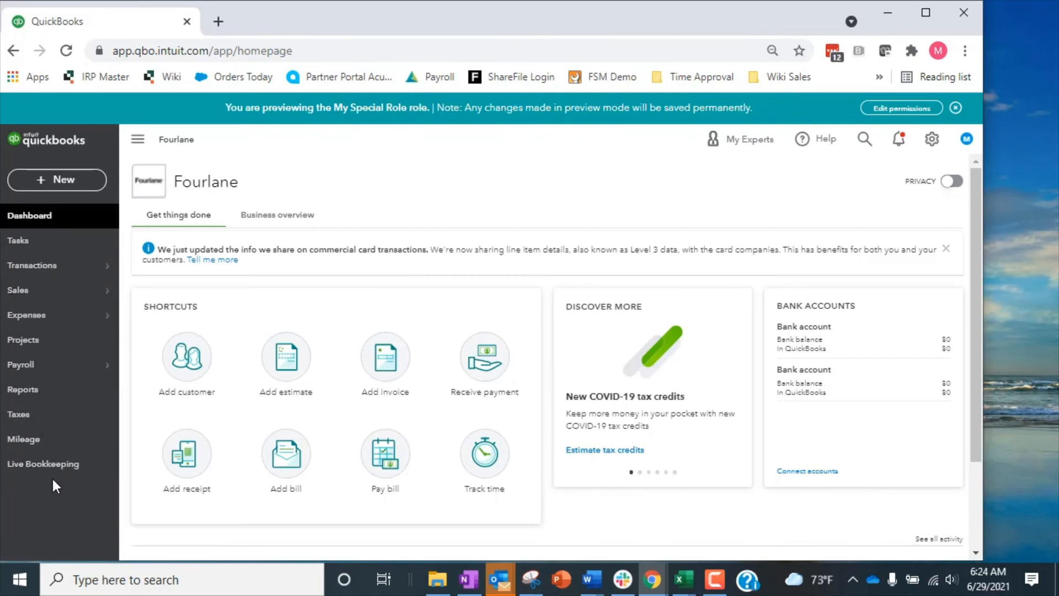
click(25, 389)
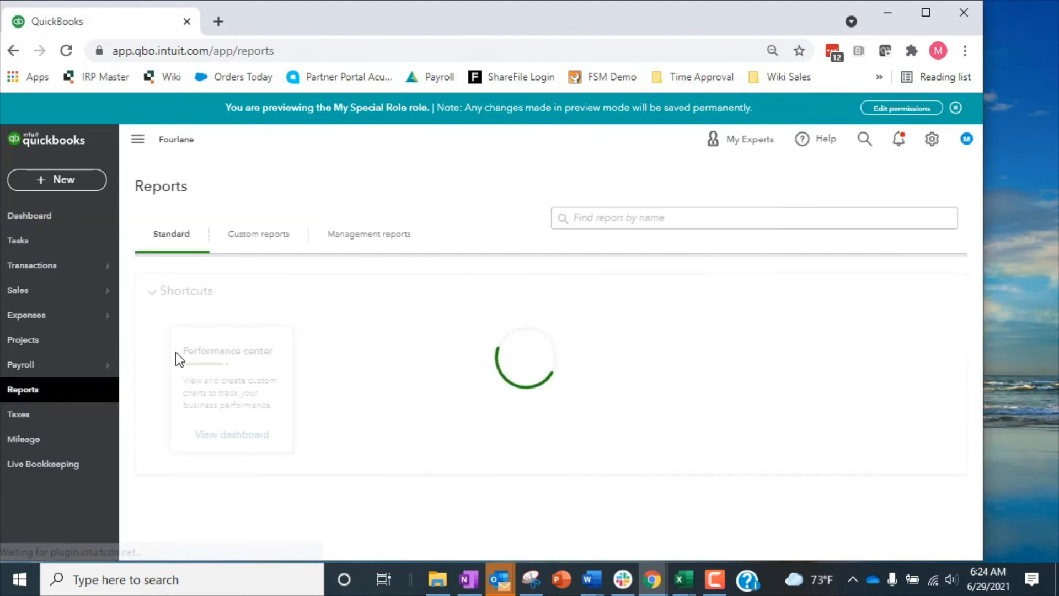
- Examine which standard reports the previewed role can access, including Sales and customers, Employees, and For my accountant
scroll(430, 387, down, 10)
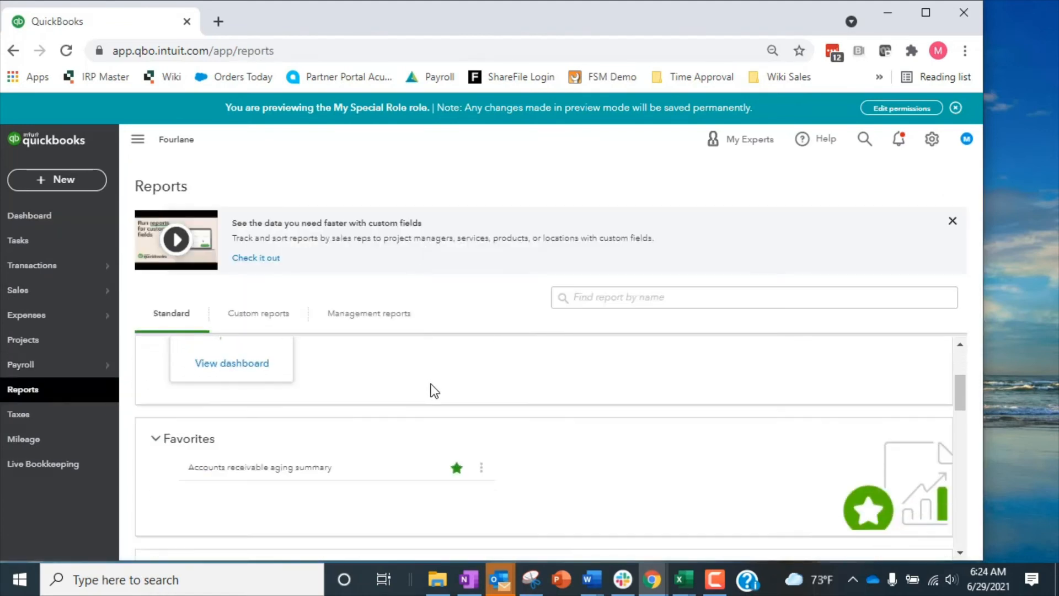
scroll(434, 391, down, 2)
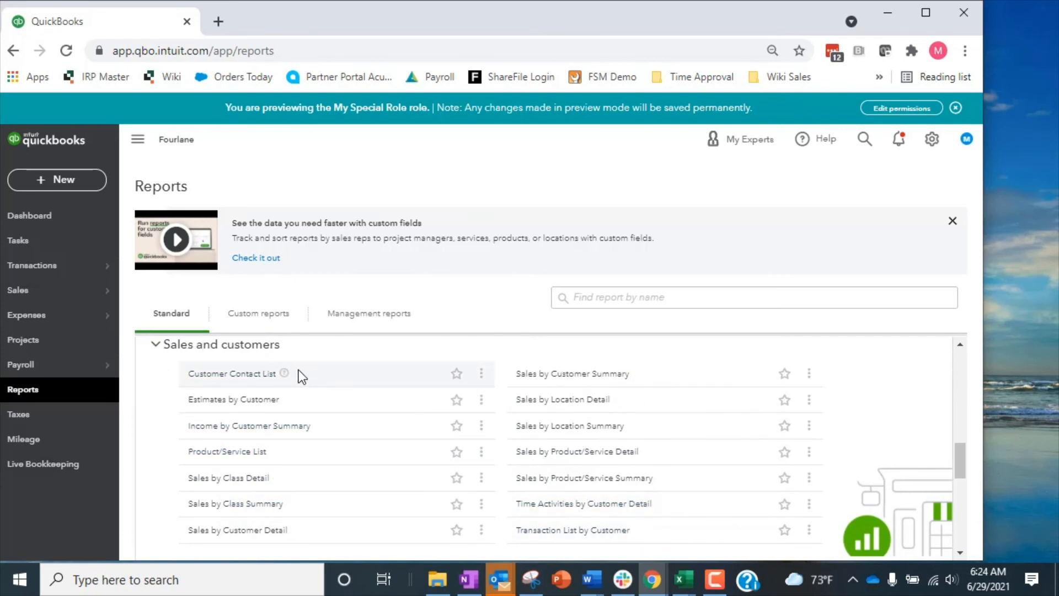
scroll(299, 371, down, 5)
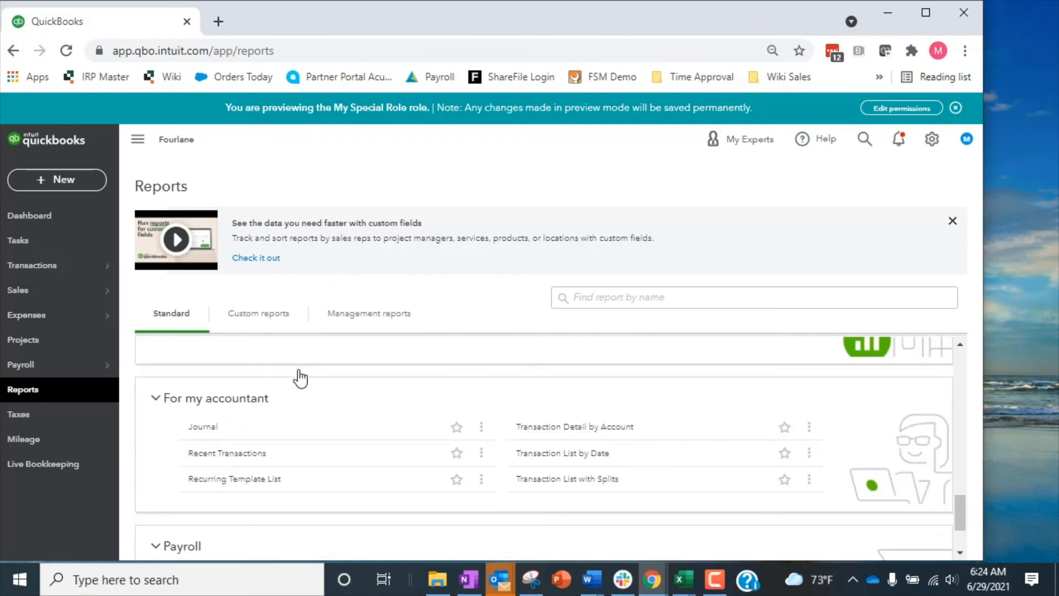
scroll(299, 375, down, 2)
scroll(299, 375, up, 3)
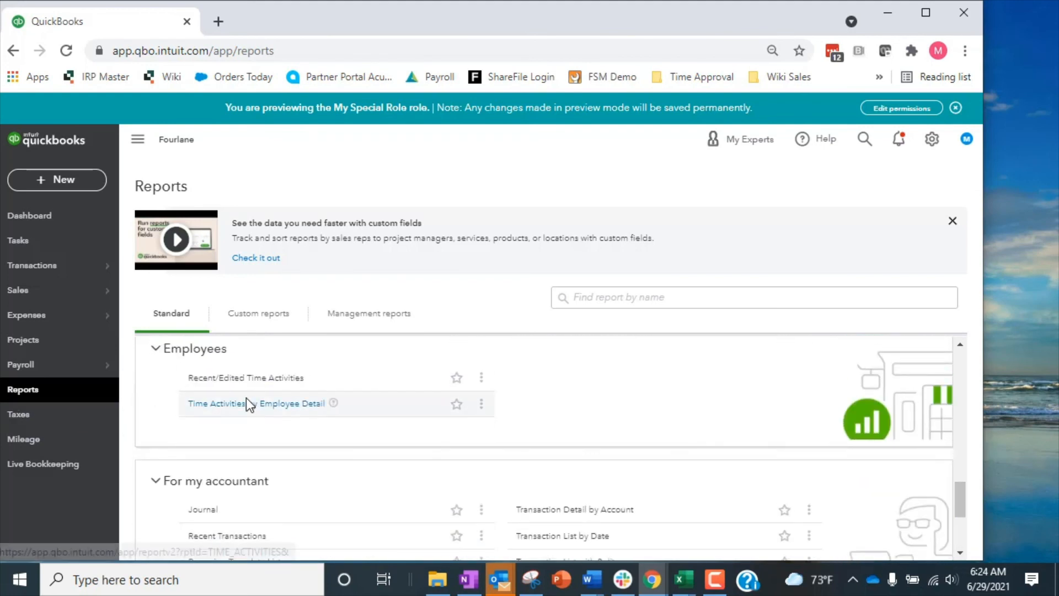
scroll(246, 399, down, 3)
scroll(274, 465, up, 6)
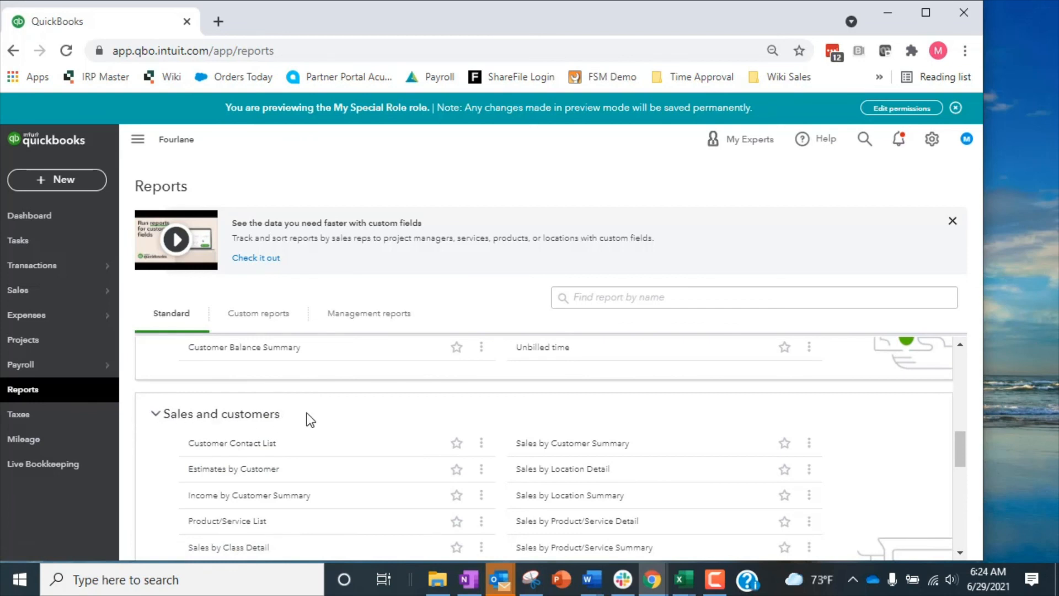
scroll(307, 418, down, 2)
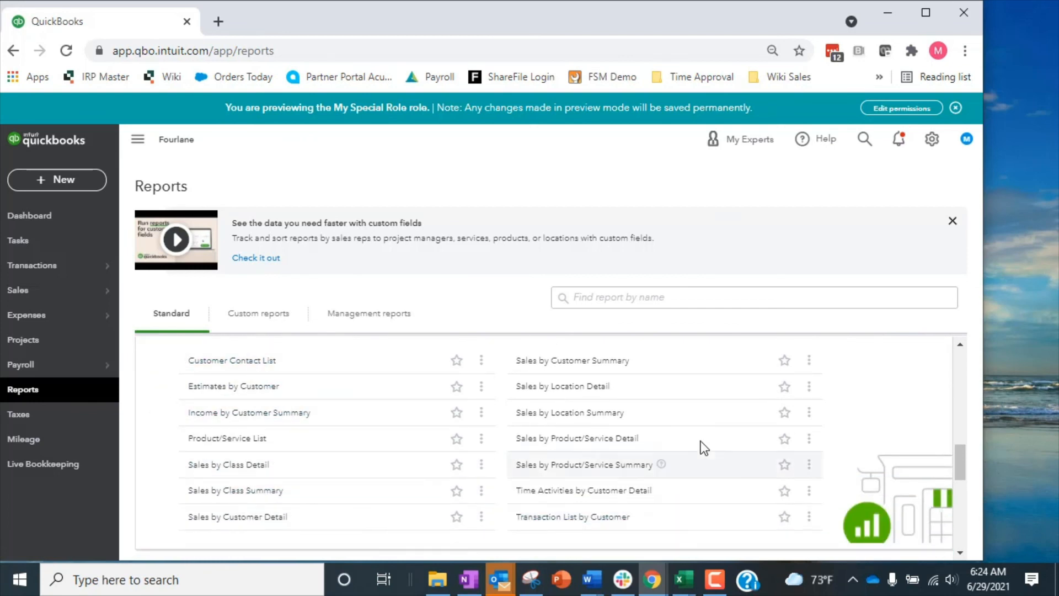
scroll(246, 381, up, 2)
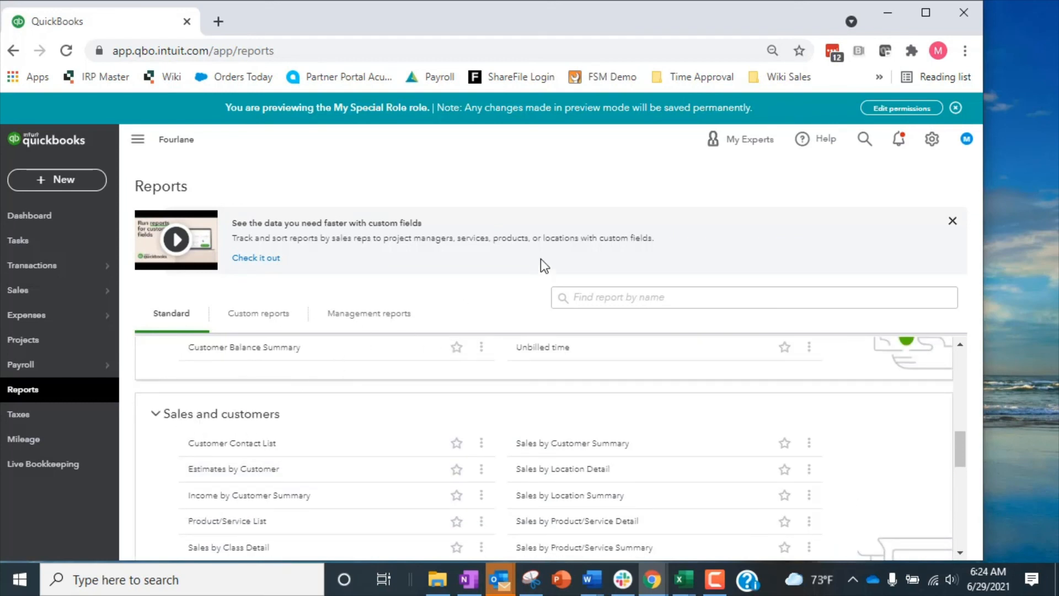
- Exit the role preview and save the new role
click(956, 108)
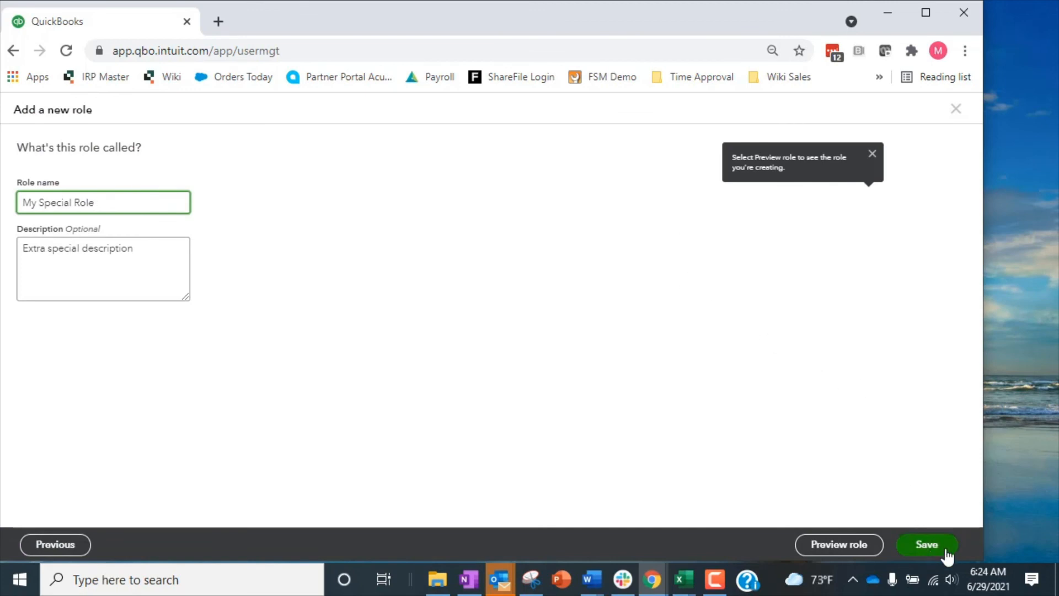
click(927, 545)
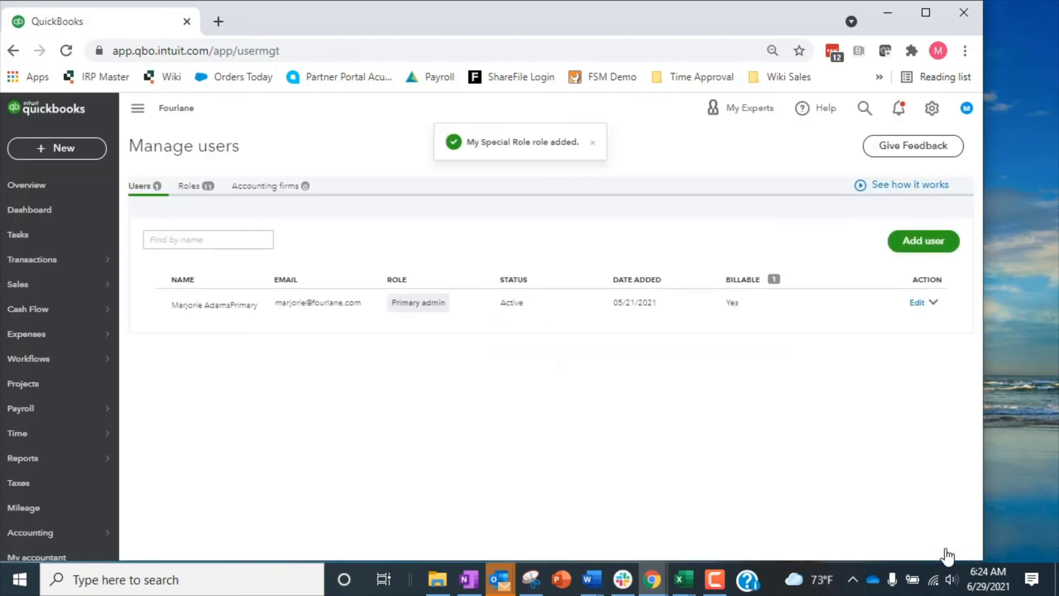
- Open My Special Role for editing from the roles list, review its permissions, and close it without changes
click(190, 187)
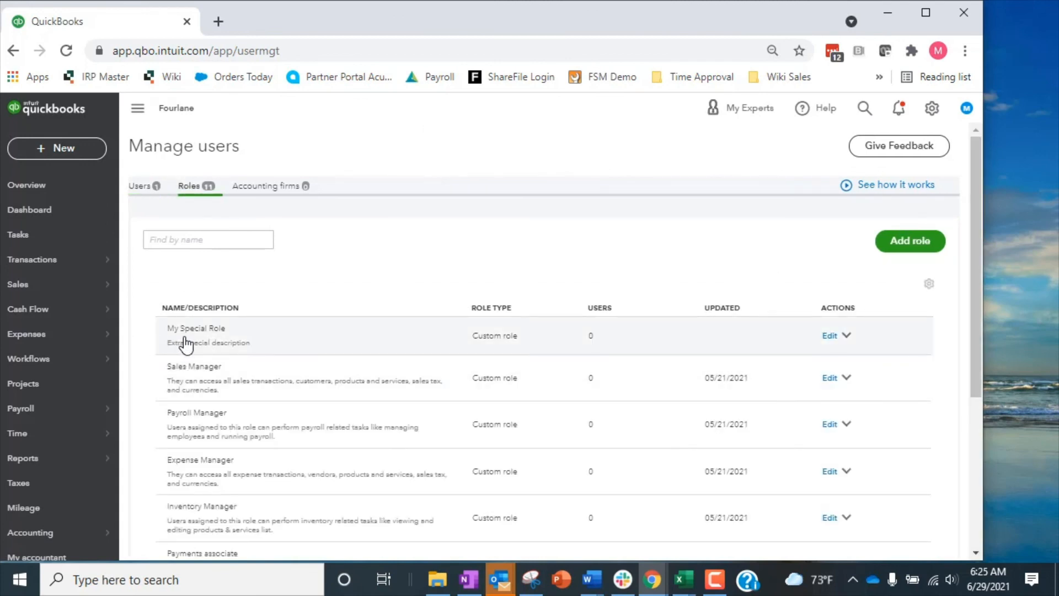
click(830, 336)
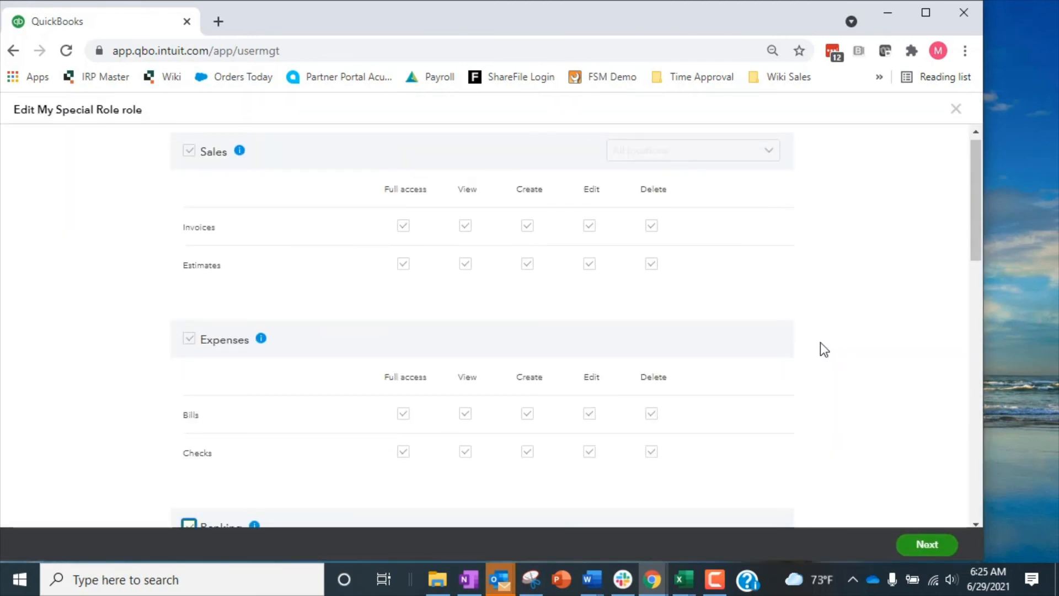
scroll(338, 270, down, 20)
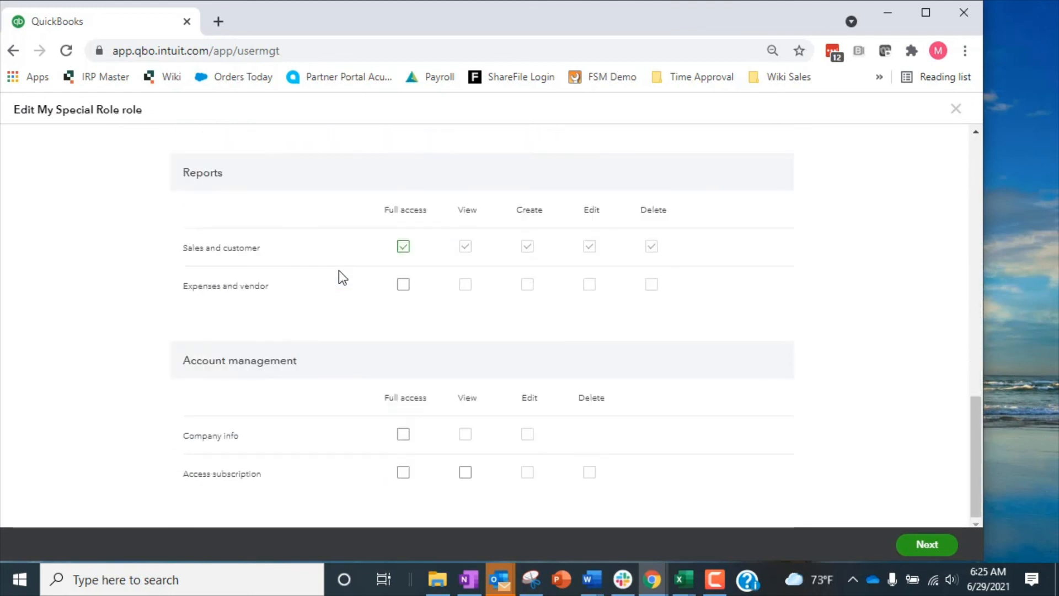
scroll(339, 273, up, 15)
click(956, 109)
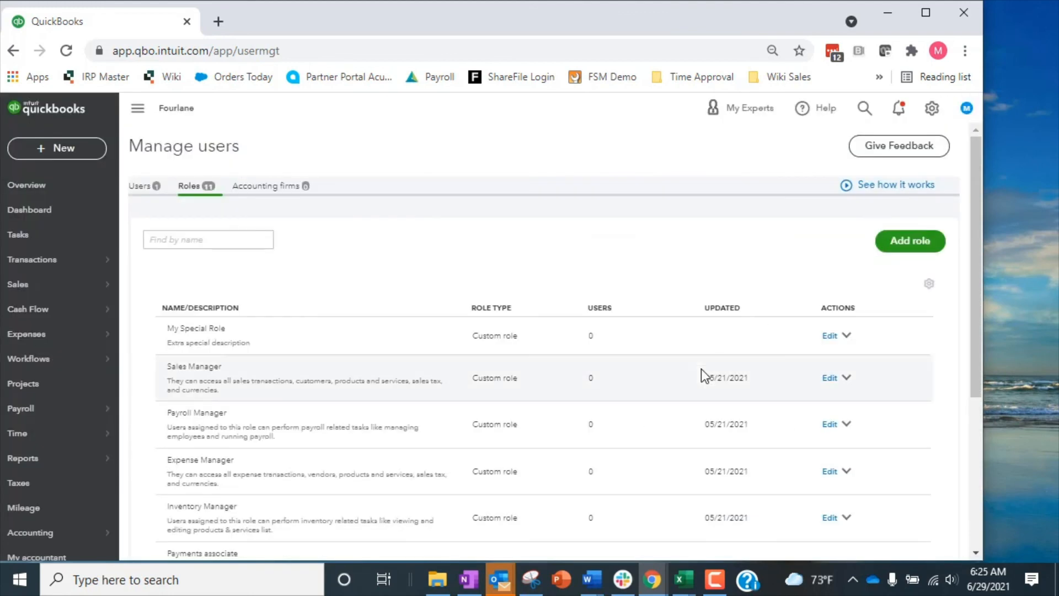